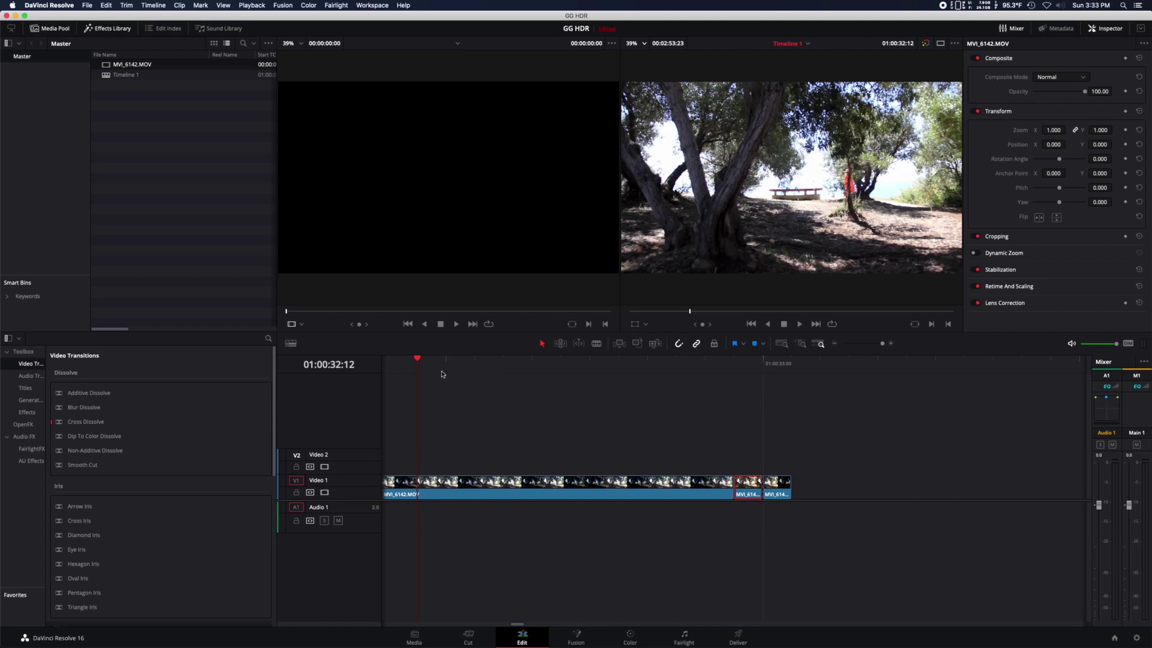
# Examine the alternating bright and dark frames near the end of the first clip on Video 1
pyautogui.scroll(-3, 465, 377)
pyautogui.click(577, 363)
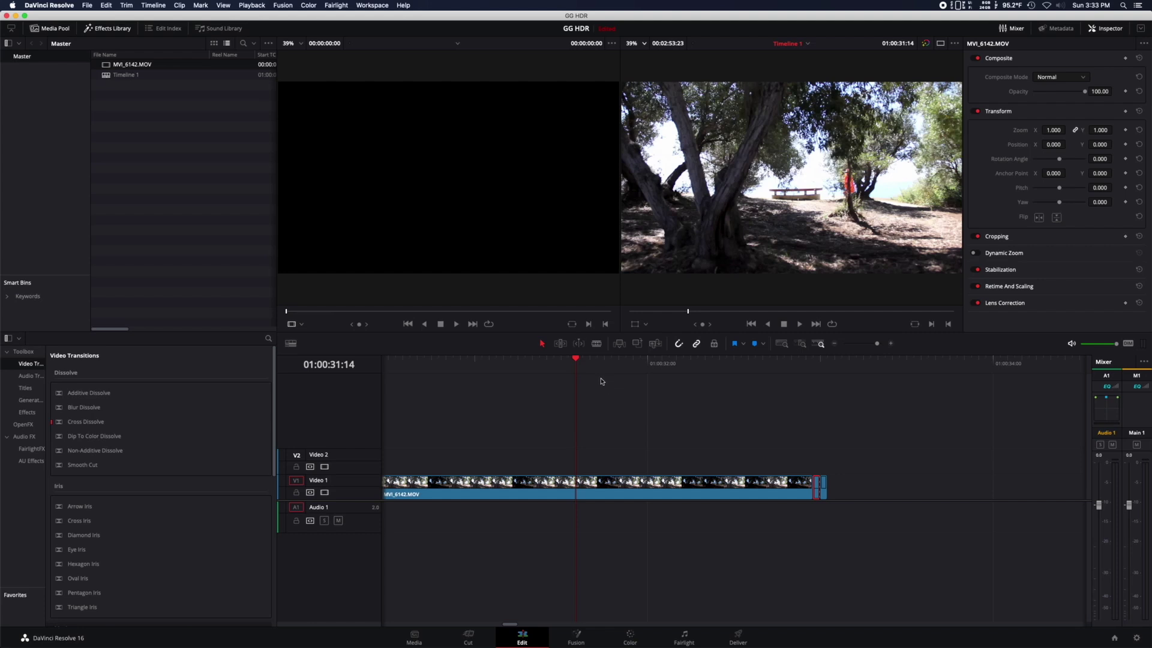
pyautogui.press('space')
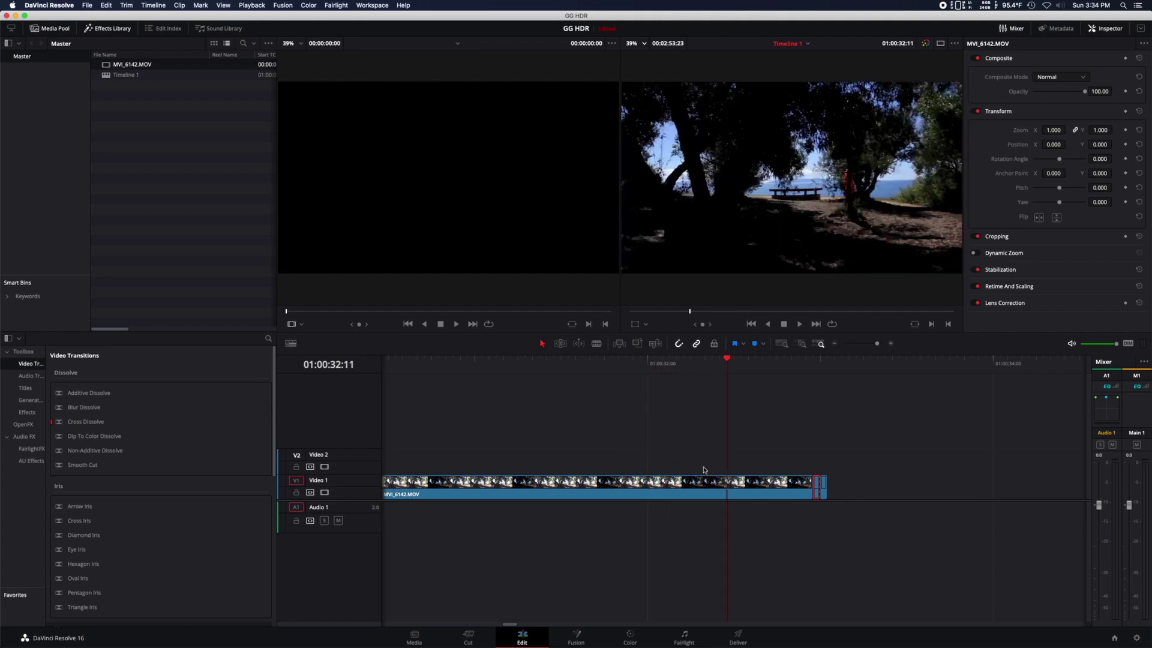
# Duplicate the MVI_6142.MOV clip from Video 1 onto Video 2, aligned with the start of the timeline
pyautogui.click(742, 487)
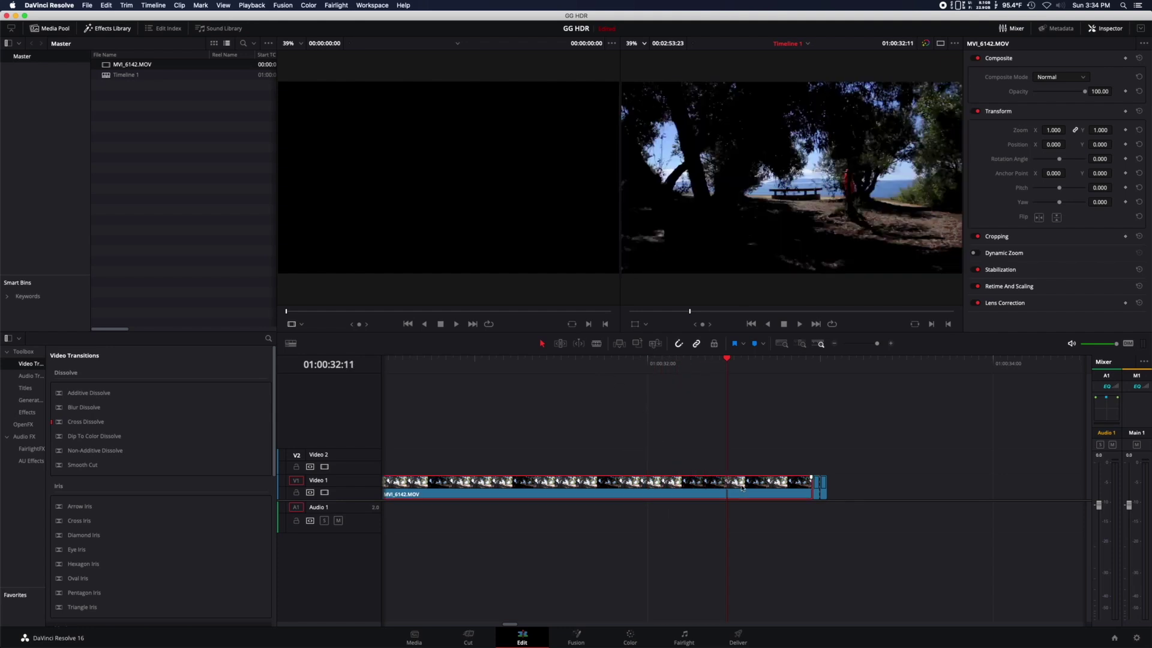
pyautogui.press('super+minus')
pyautogui.press('super+minus')
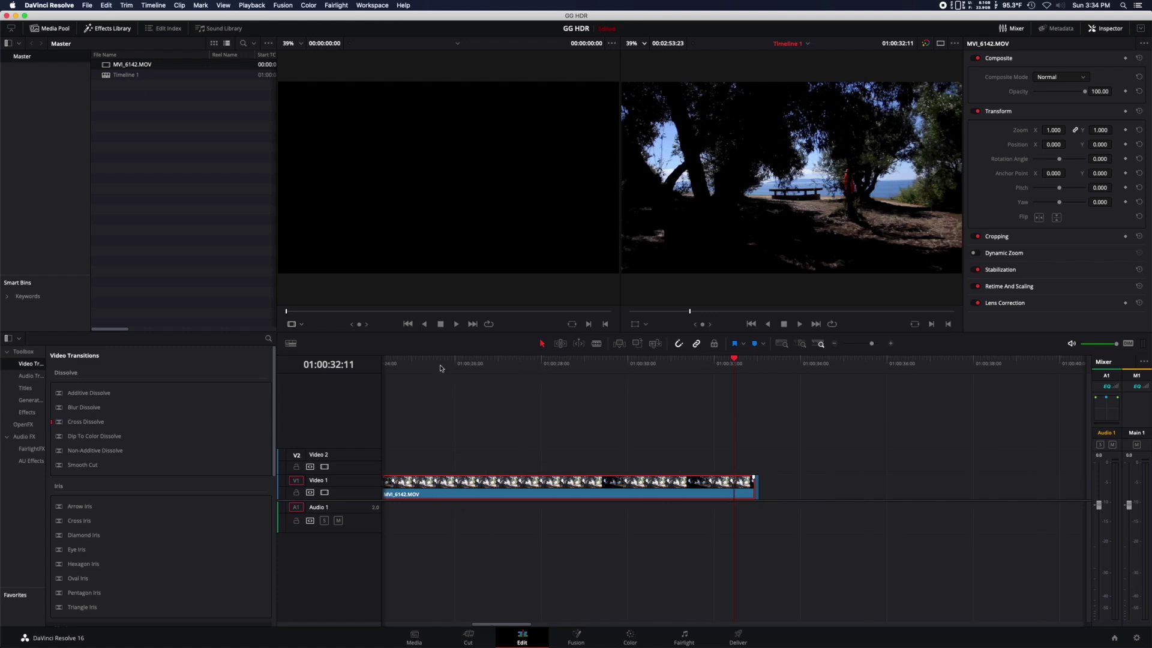
pyautogui.hotkey('shift', 'z')
pyautogui.press('Home')
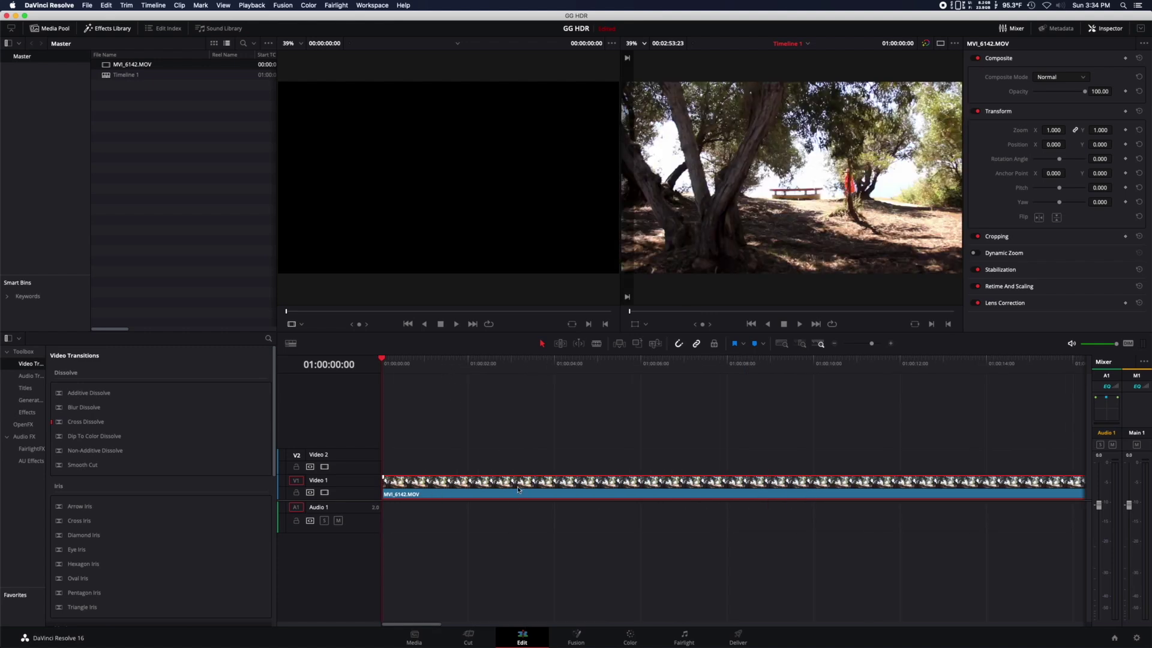
pyautogui.moveTo(518, 490); pyautogui.dragTo(569, 447)
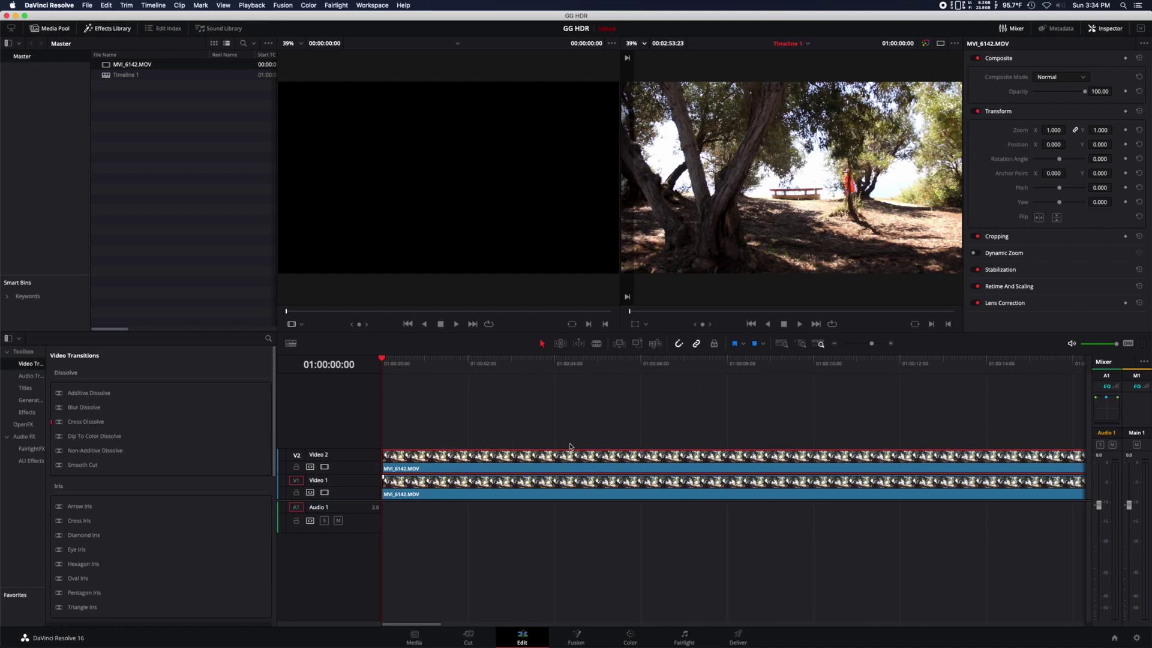
# Change the speed of the Video 2 copy of MVI_6142.MOV to 200%
pyautogui.press('super+equal')
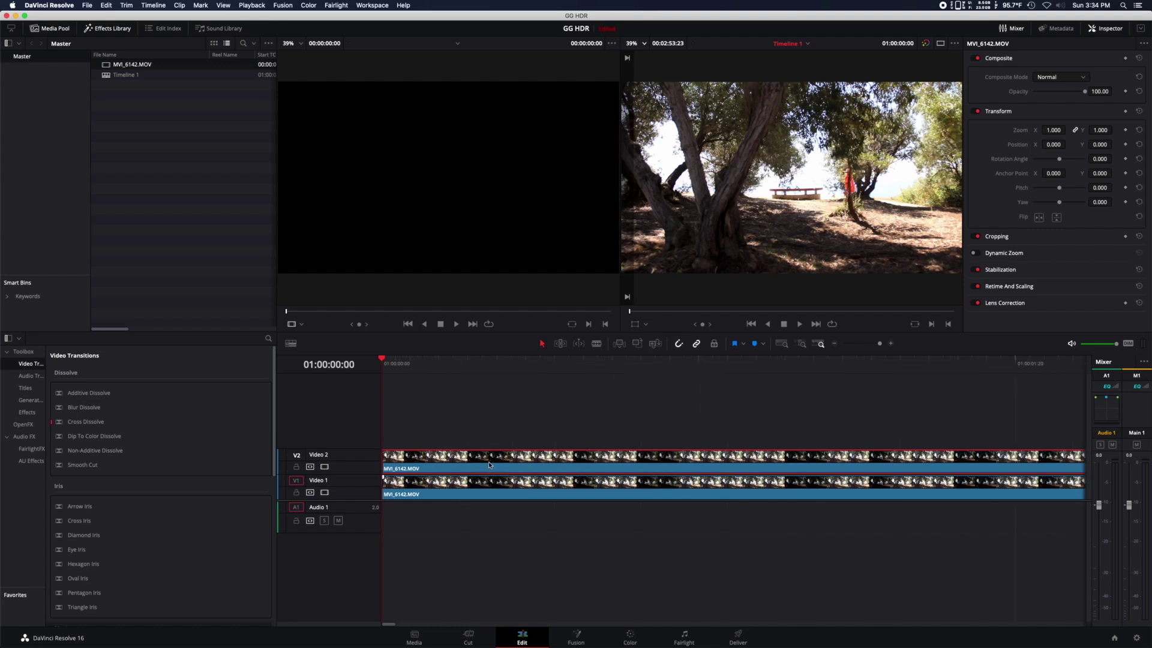
pyautogui.rightClick(490, 464)
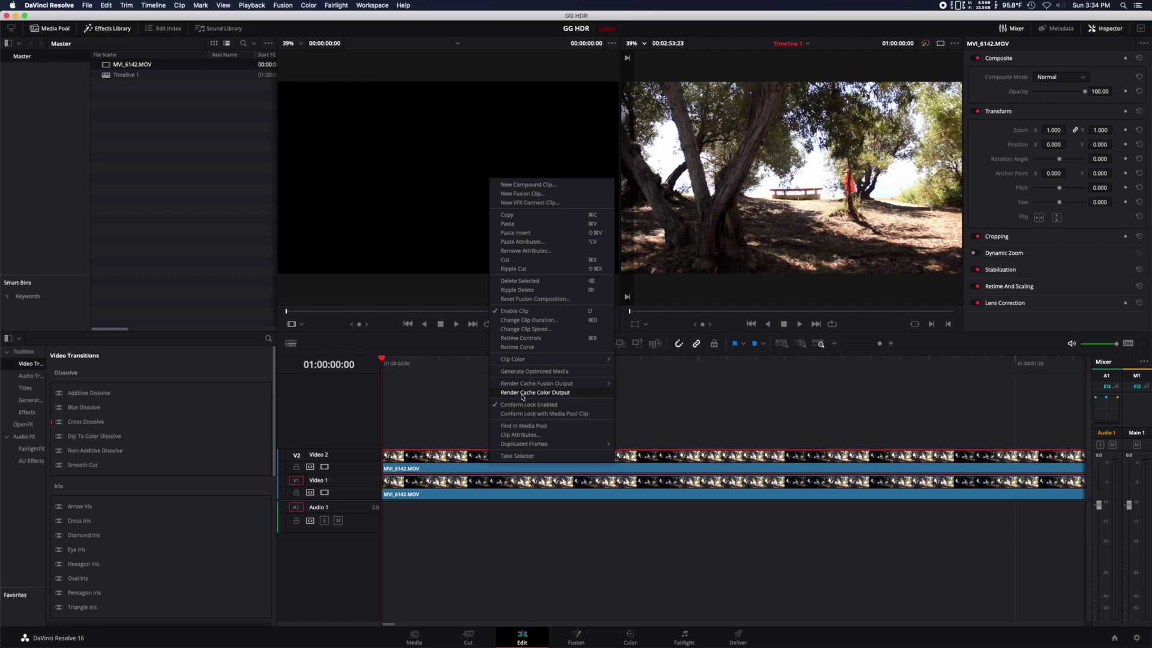
pyautogui.click(489, 464)
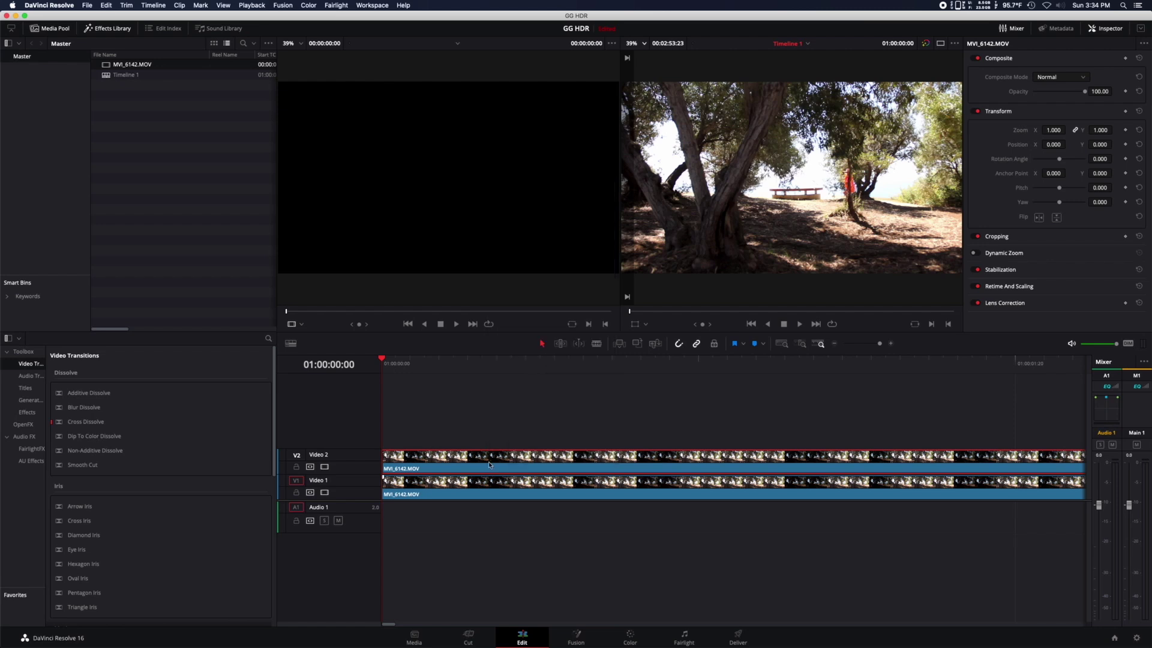
pyautogui.rightClick(489, 464)
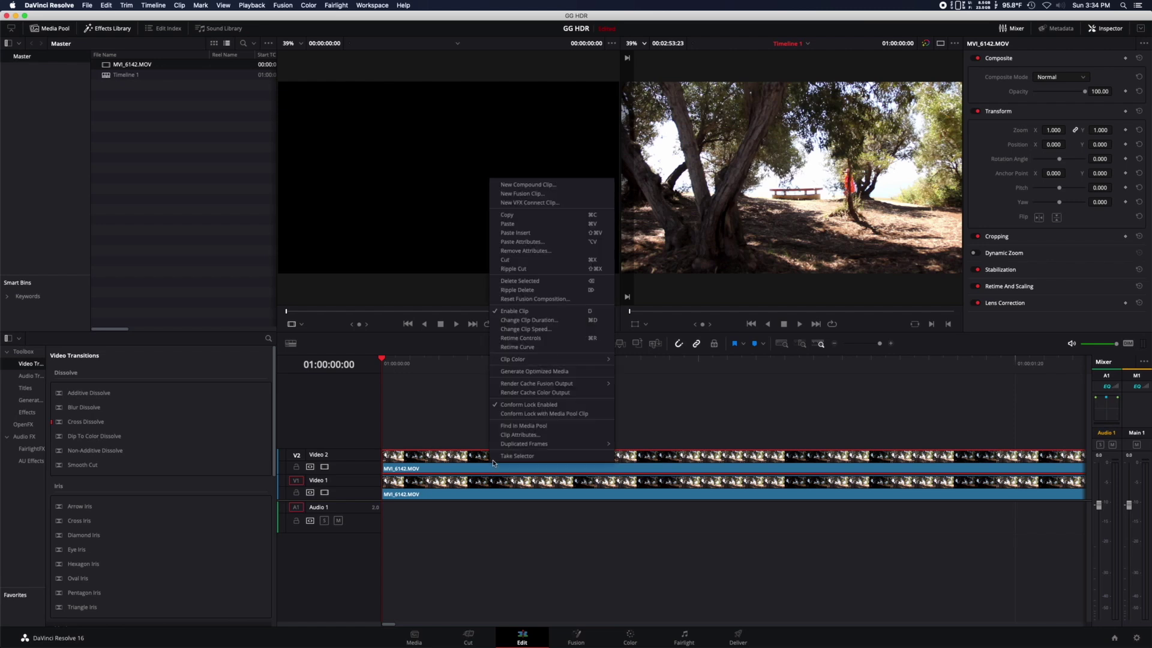
pyautogui.click(524, 329)
pyautogui.click(709, 334)
pyautogui.write('200')
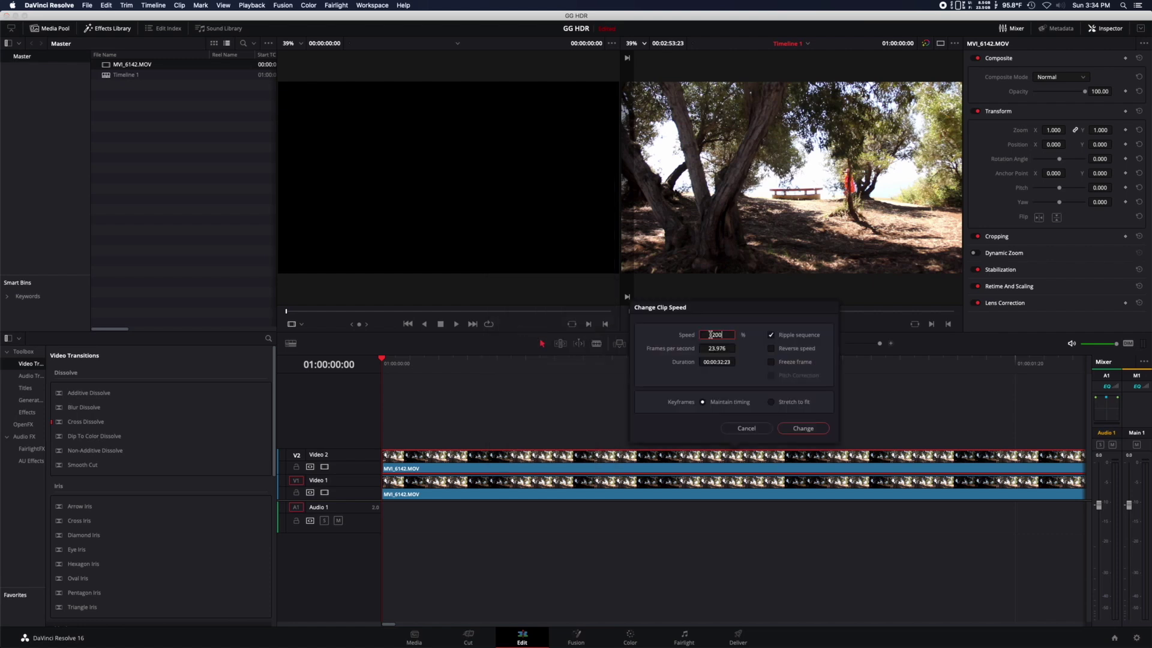
pyautogui.click(801, 429)
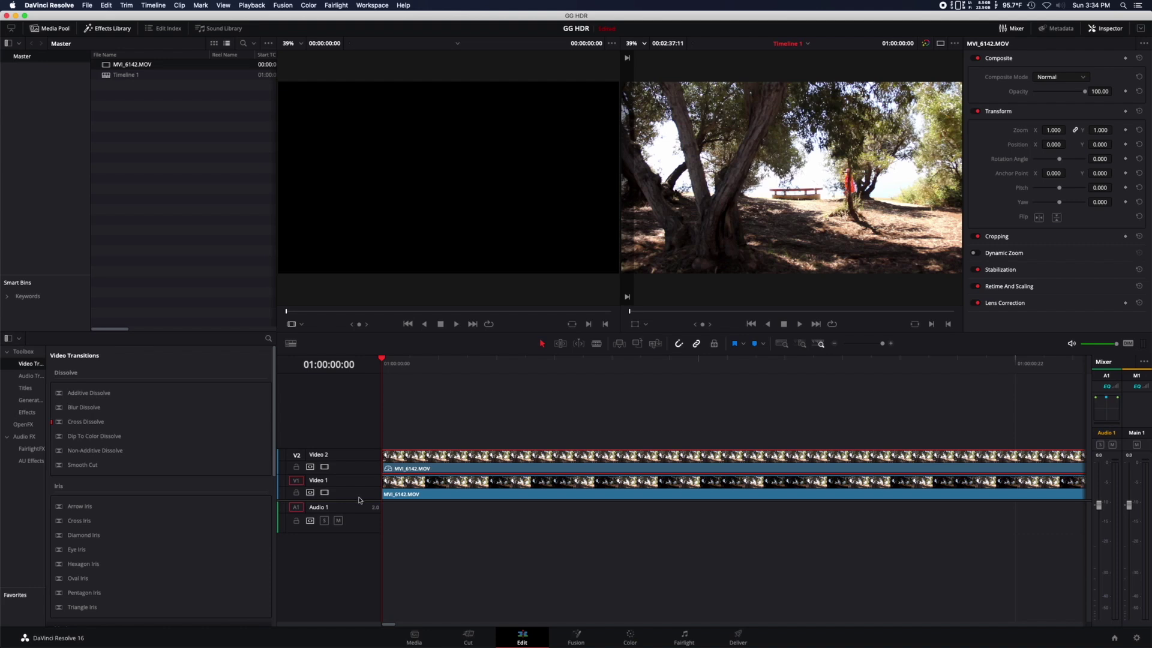
# Trim one frame off the start of the Video 1 clip and change its speed to 200%
pyautogui.click(385, 484)
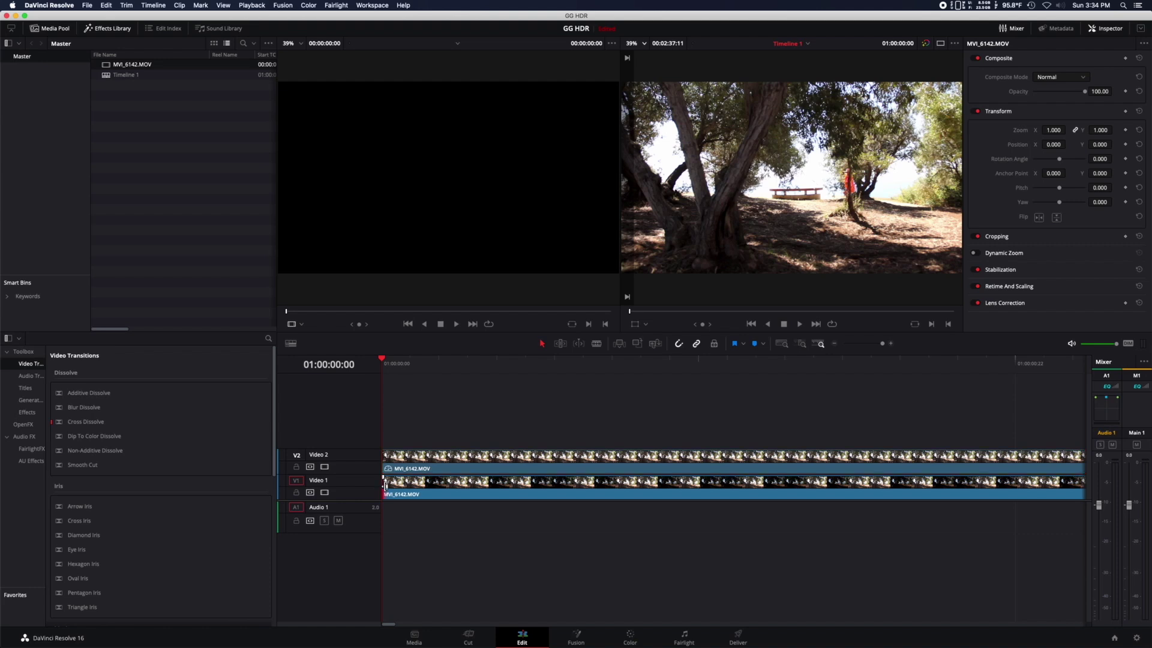
pyautogui.moveTo(385, 485); pyautogui.dragTo(411, 485)
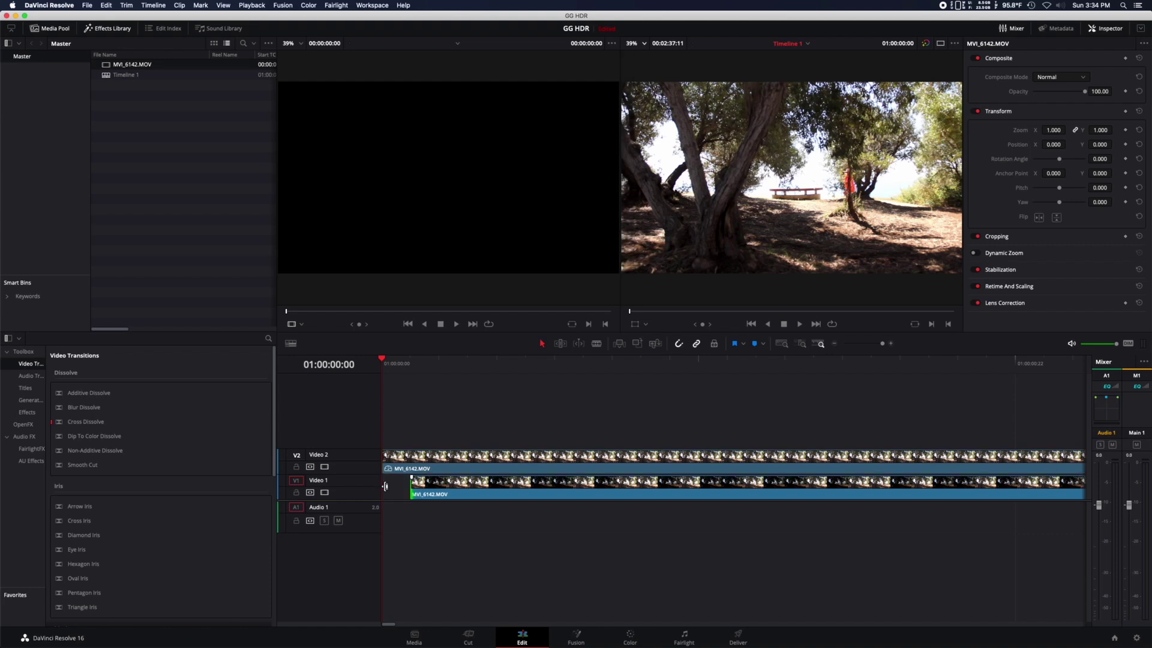
pyautogui.rightClick(456, 488)
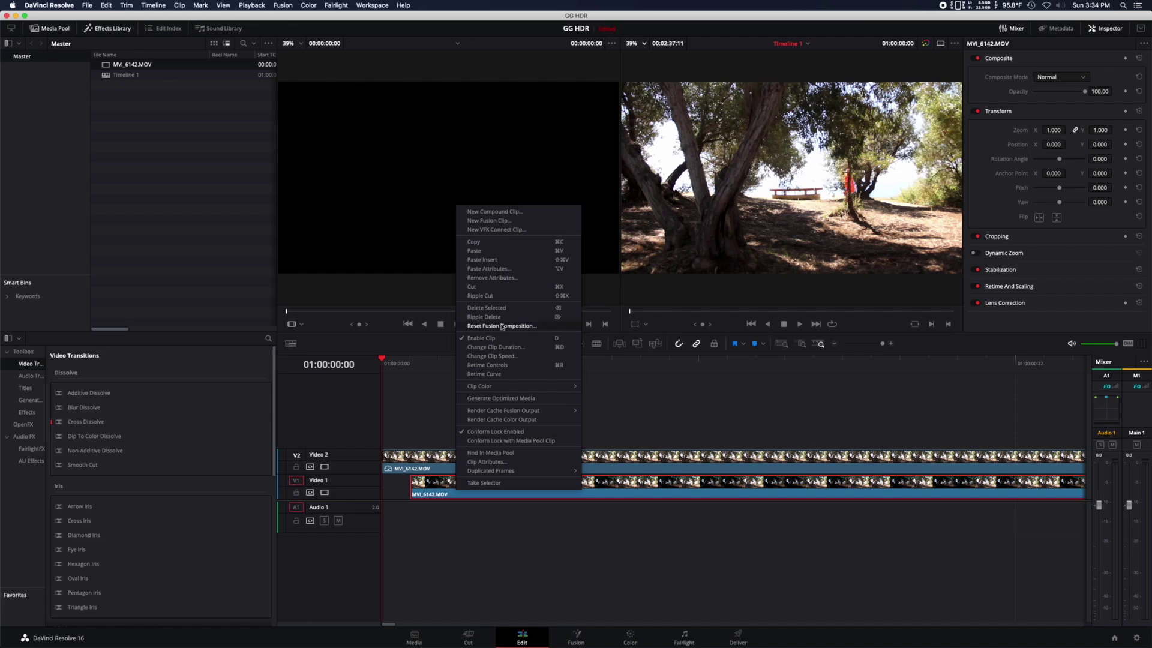
pyautogui.click(503, 355)
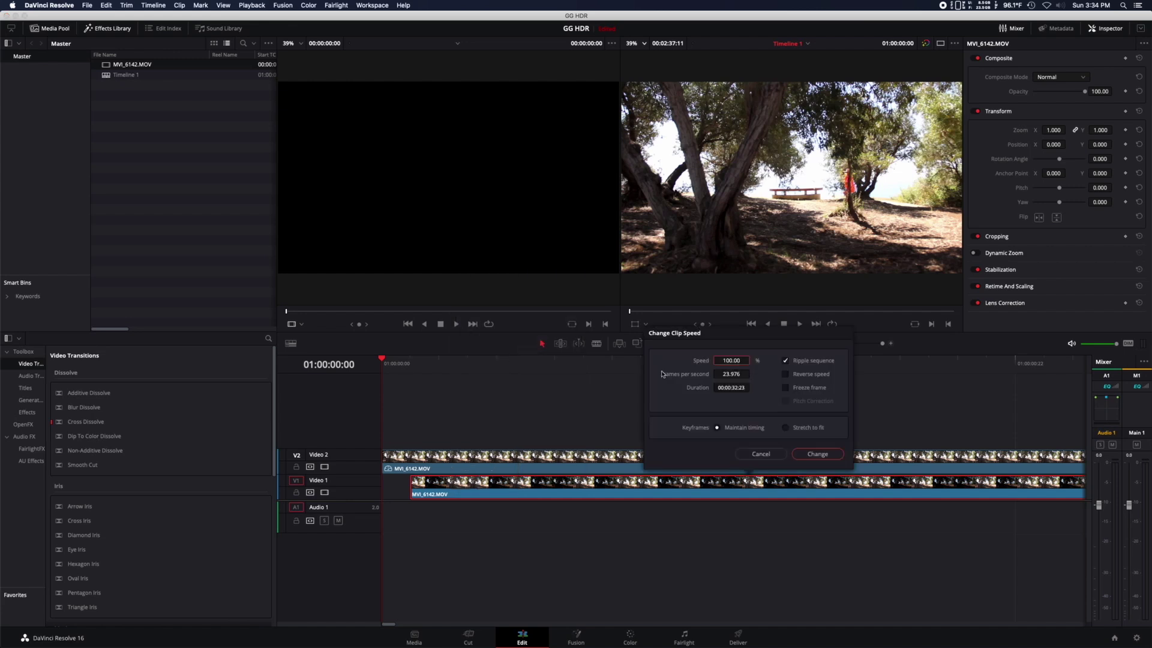
pyautogui.doubleClick(735, 362)
pyautogui.write('200')
pyautogui.click(816, 454)
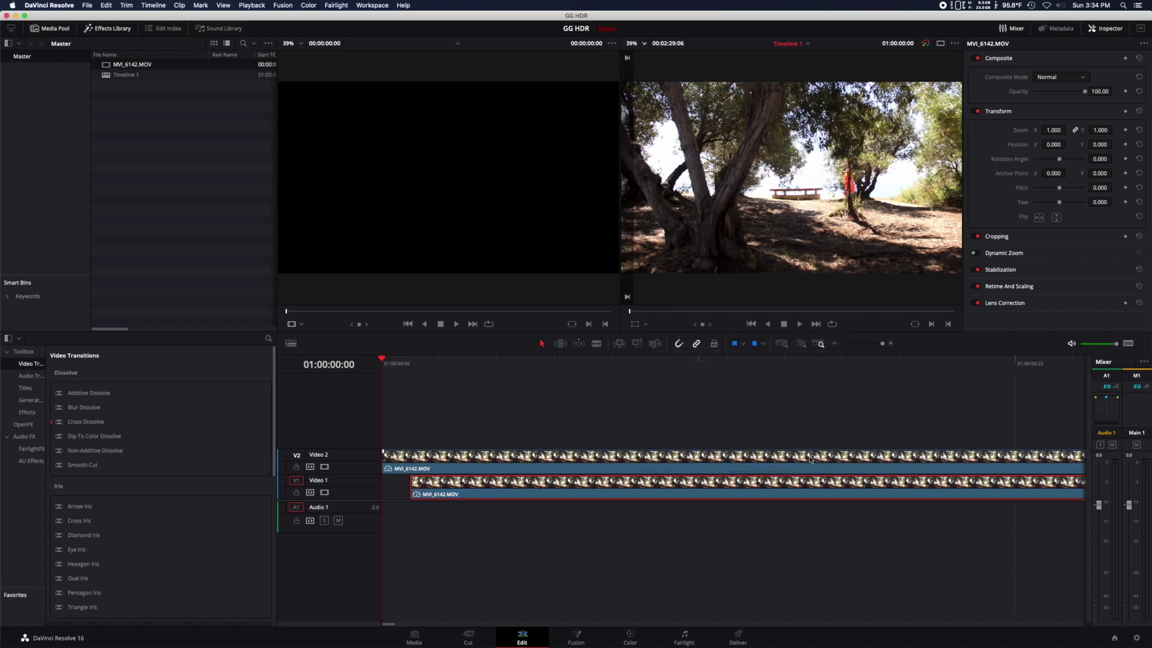
# Play the opening, hide Video 2, and step back and forth through the Video 1 frames to check their exposure
pyautogui.click(493, 461)
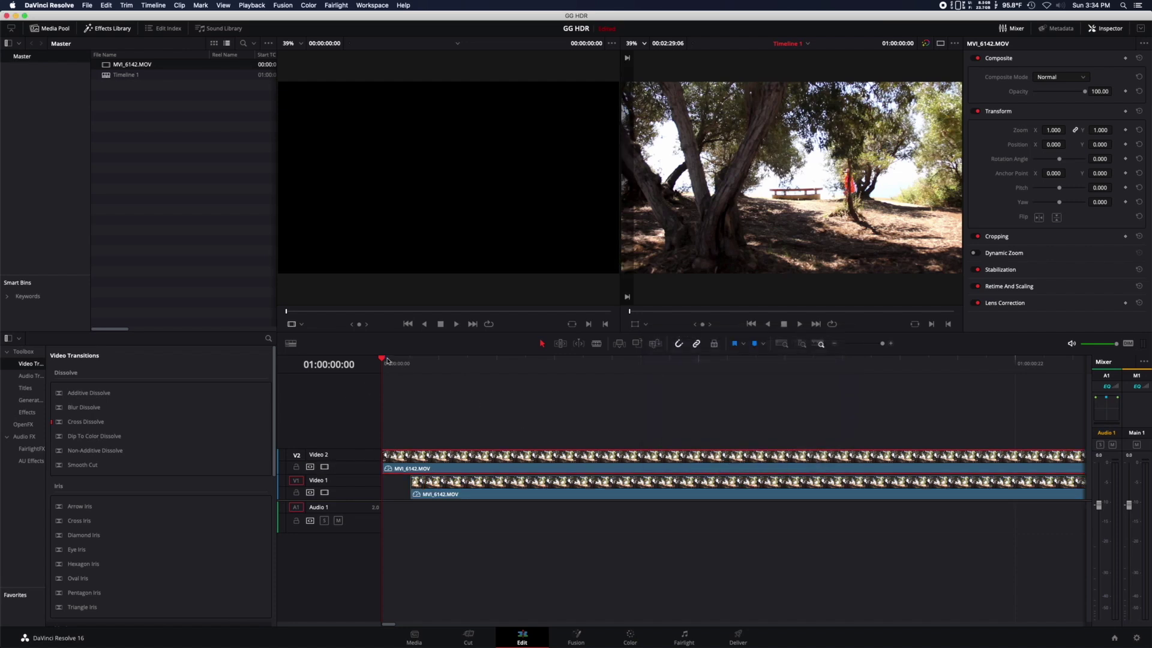
pyautogui.press('space')
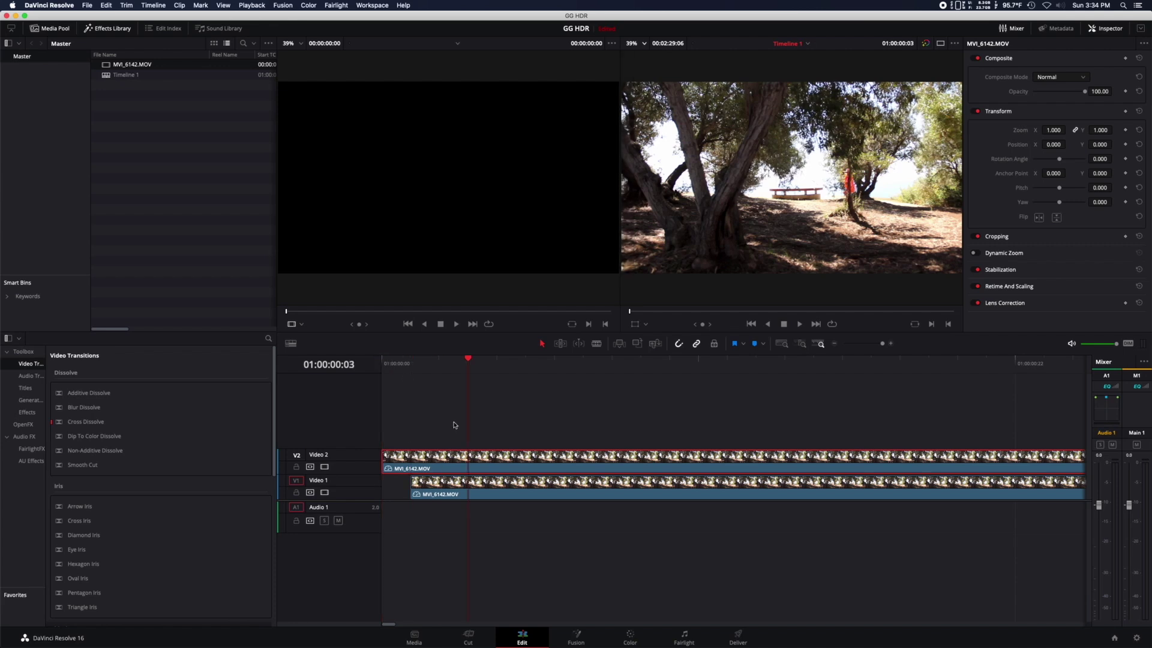
pyautogui.click(324, 468)
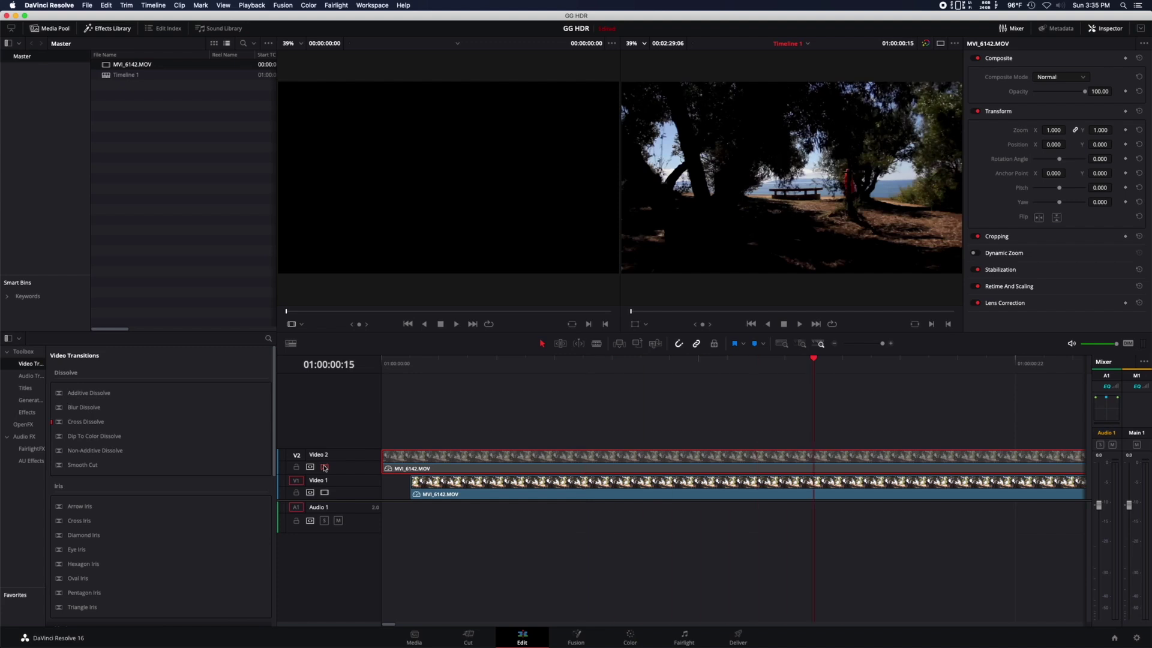
pyautogui.press('Left')
pyautogui.press('Left')
pyautogui.press('Left')
pyautogui.press('Left')
pyautogui.press('Left')
pyautogui.press('Left')
pyautogui.press('Left')
pyautogui.press('Left')
pyautogui.press('Left')
pyautogui.press('Right')
pyautogui.press('Right')
pyautogui.press('Left')
pyautogui.press('Left')
pyautogui.press('Left')
pyautogui.press('Left')
pyautogui.press('Left')
pyautogui.press('Right')
pyautogui.press('Right')
pyautogui.press('Right')
pyautogui.press('Right')
pyautogui.press('Right')
pyautogui.press('Right')
pyautogui.press('Right')
pyautogui.press('Right')
pyautogui.press('Right')
# Show Video 2 again and step back frame by frame to check the exposure of its clip
pyautogui.click(325, 467)
pyautogui.press('Left')
pyautogui.press('Left')
pyautogui.press('Left')
pyautogui.press('Left')
pyautogui.press('Left')
pyautogui.press('Left')
pyautogui.press('Left')
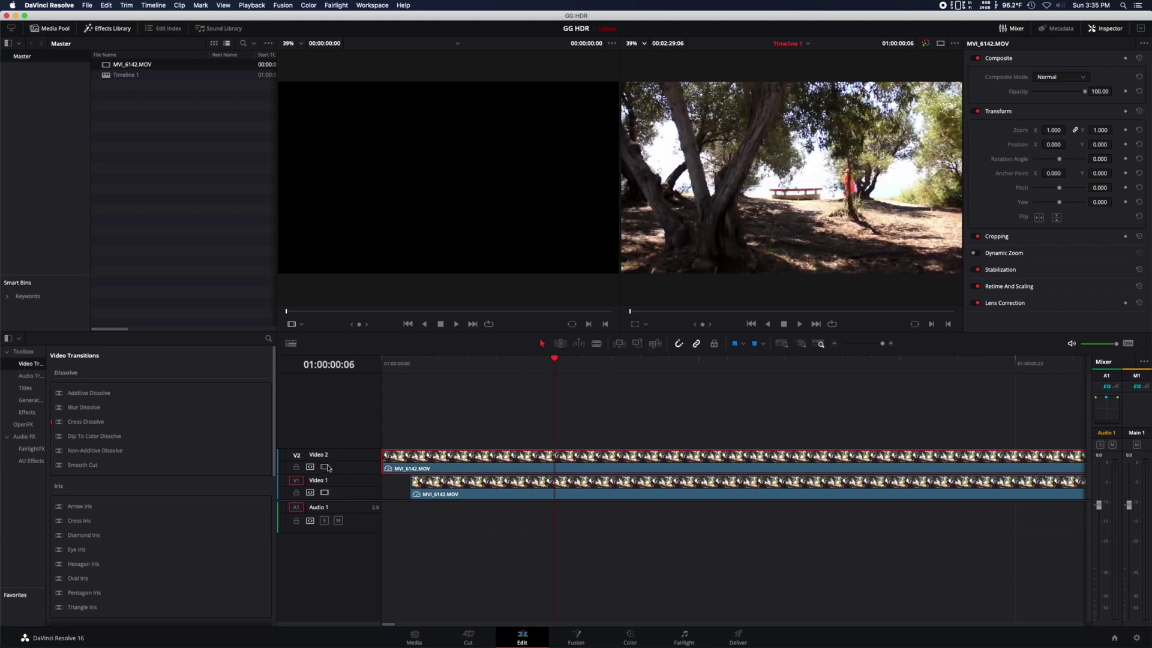
pyautogui.press('Left')
pyautogui.press('Left')
pyautogui.press('Left')
# Trim one frame off the start of the Video 2 clip so it lines up with the Video 1 clip
pyautogui.click(387, 464)
pyautogui.moveTo(388, 464); pyautogui.dragTo(413, 465)
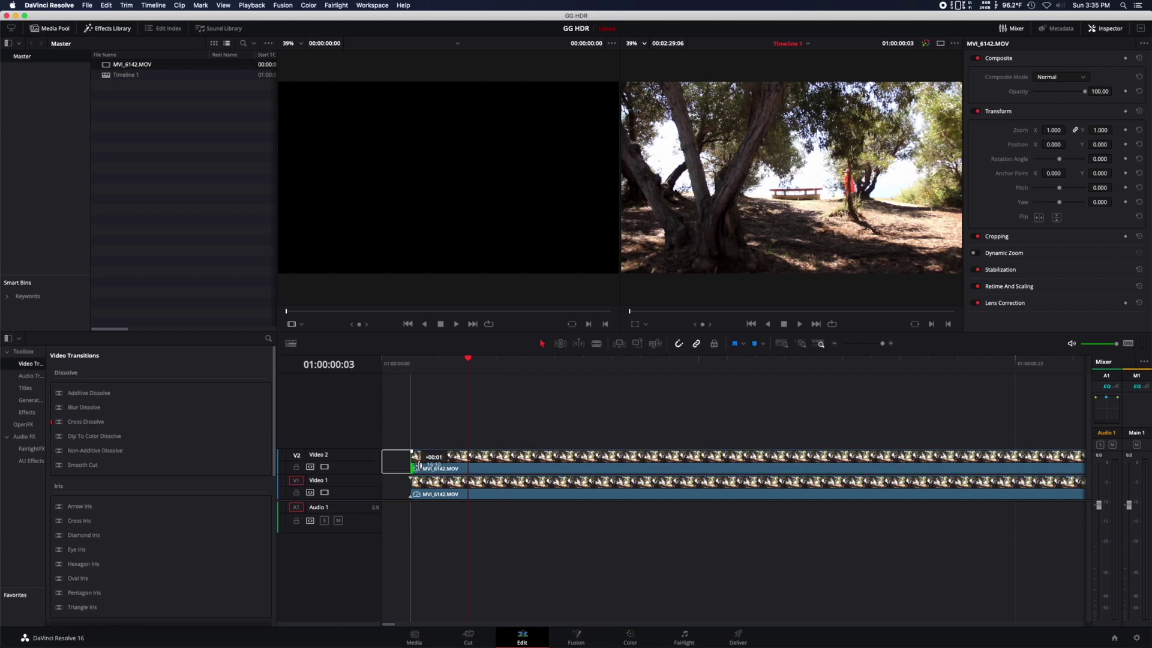
pyautogui.click(453, 460)
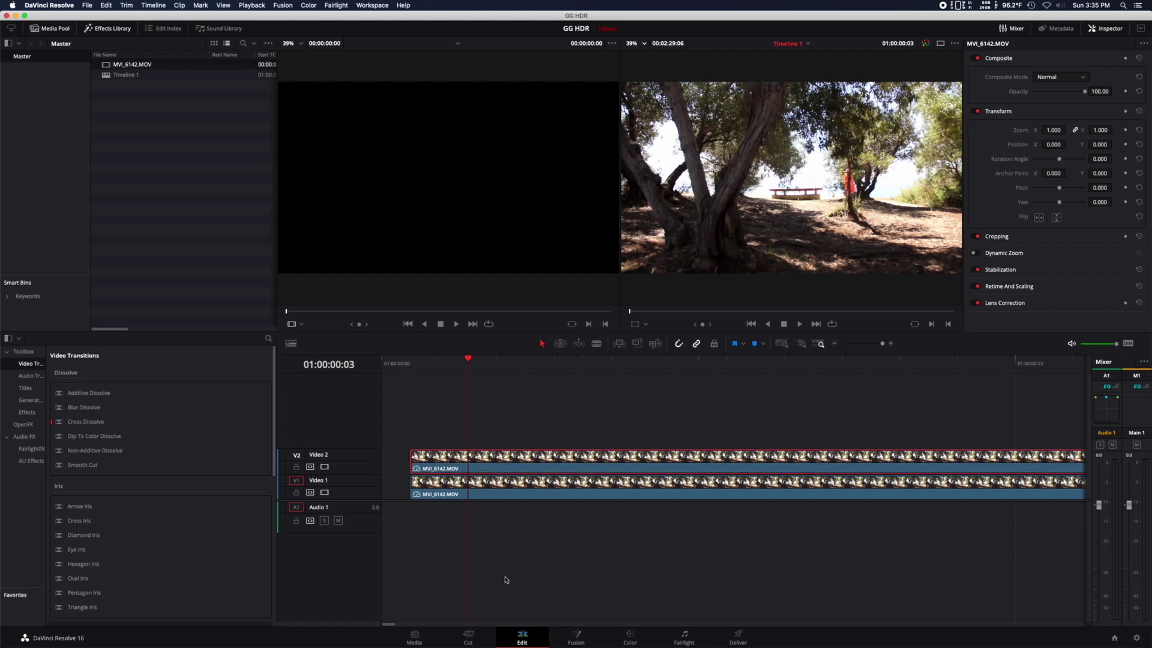
# Move to color grading at 01:00:00:04 and switch the qualifier for the Video 2 clip to LUM
pyautogui.click(412, 361)
pyautogui.click(497, 363)
pyautogui.click(630, 640)
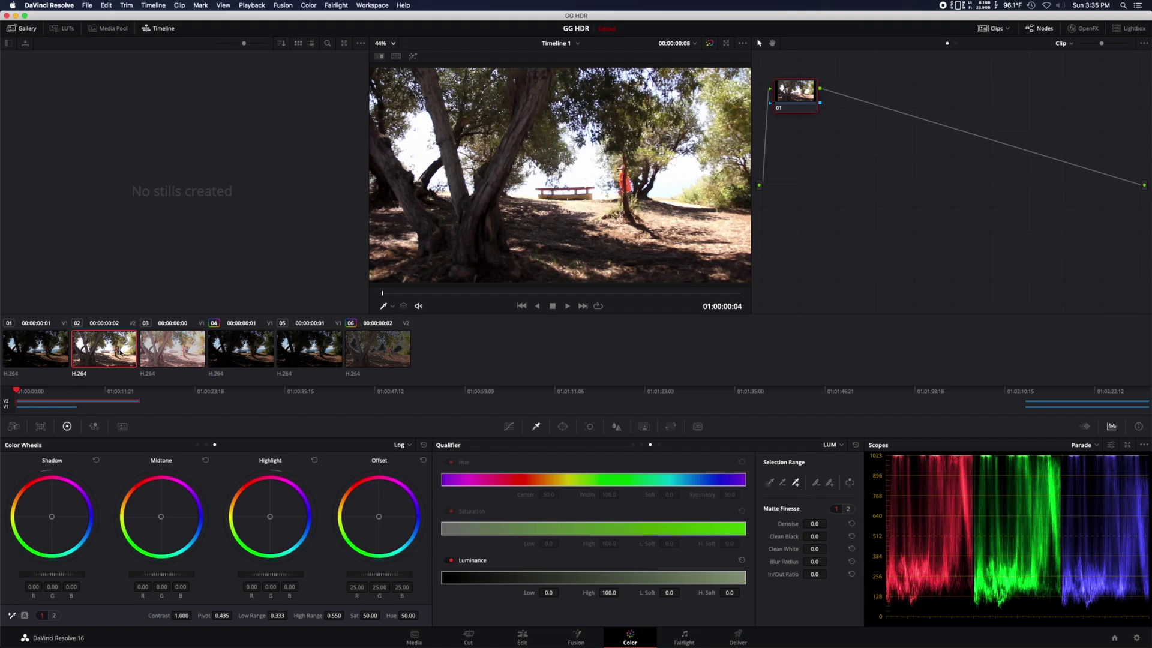
pyautogui.click(838, 446)
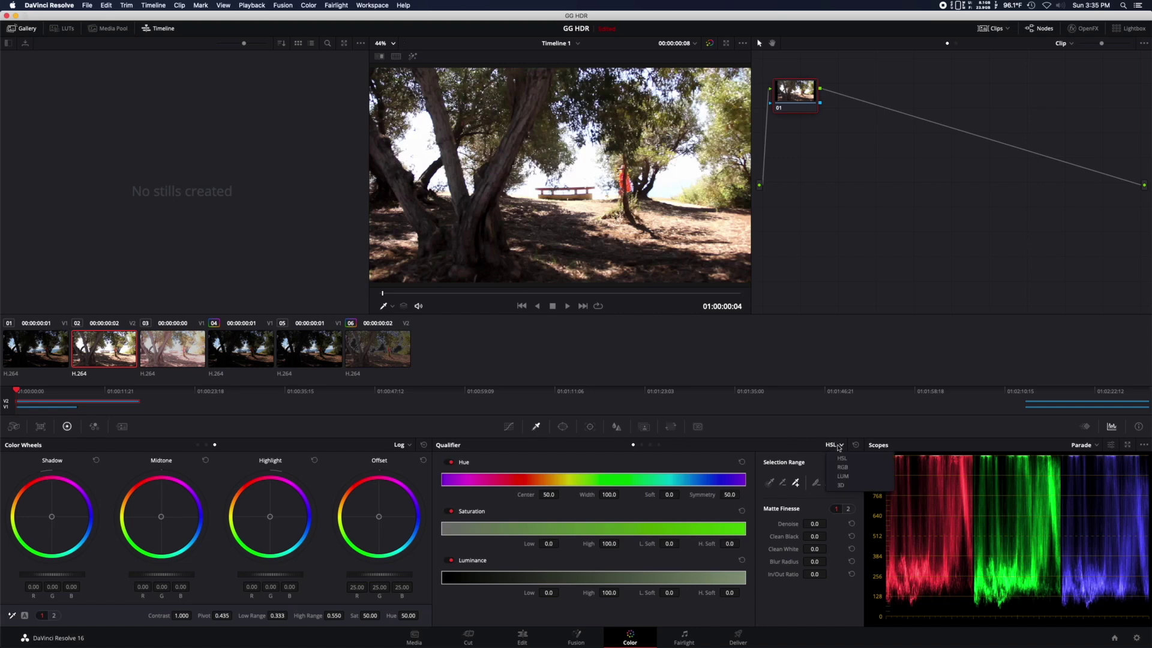
pyautogui.click(842, 476)
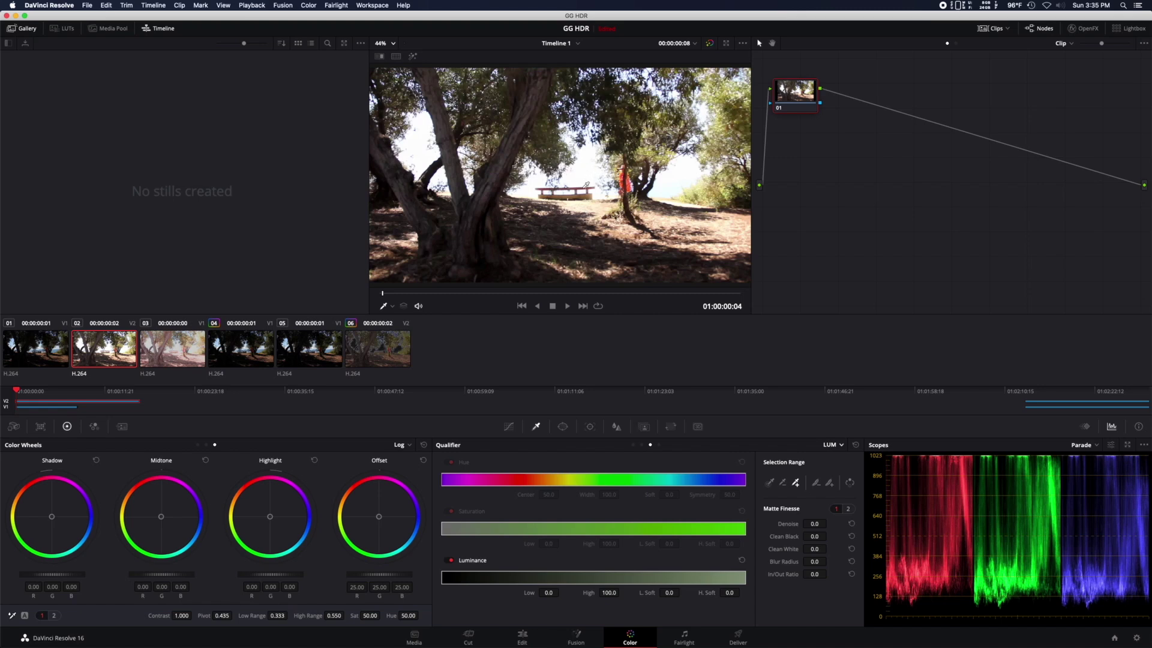
# Sample the bright sky between the trees as the luminance selection and show the selection as a highlight
pyautogui.click(587, 165)
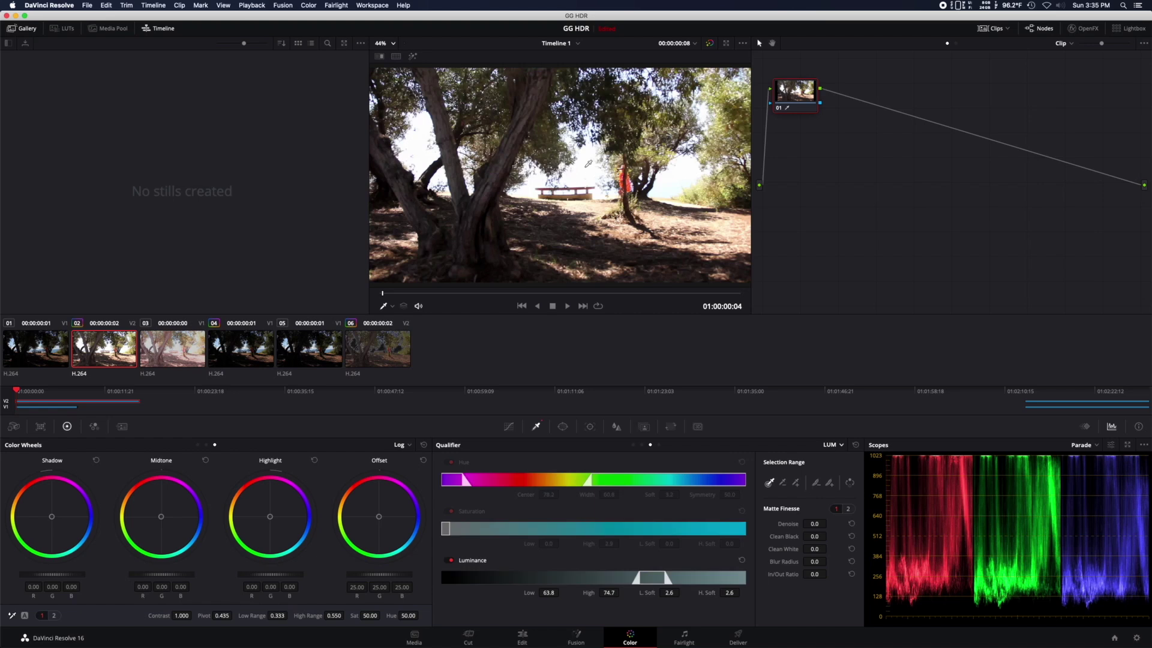
pyautogui.click(685, 169)
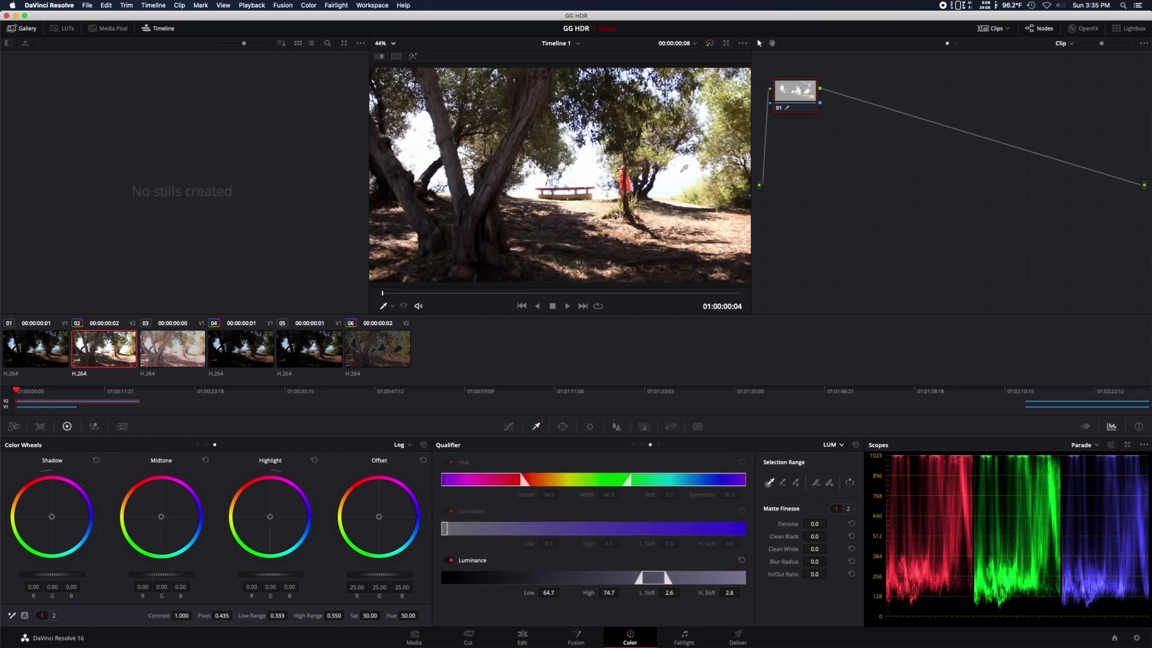
pyautogui.hotkey('shift', 'h')
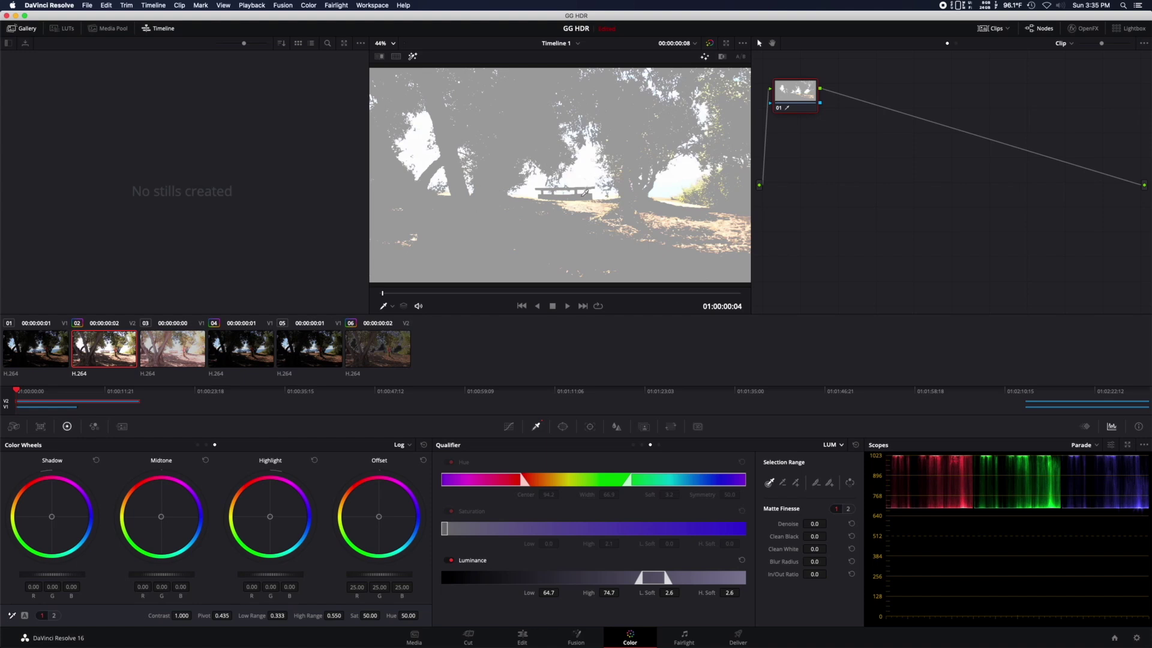
# Add an alpha output to the node graph, connect node 01's key output to it, and turn off the highlight view
pyautogui.rightClick(864, 229)
pyautogui.moveTo(898, 243)
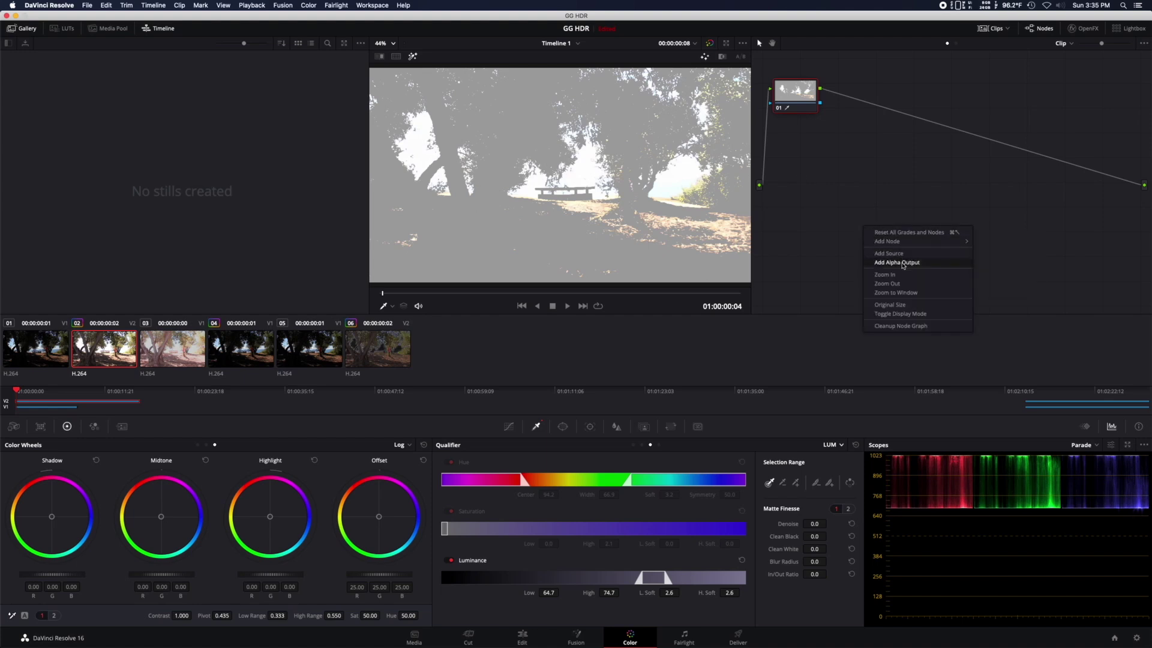
pyautogui.click(902, 263)
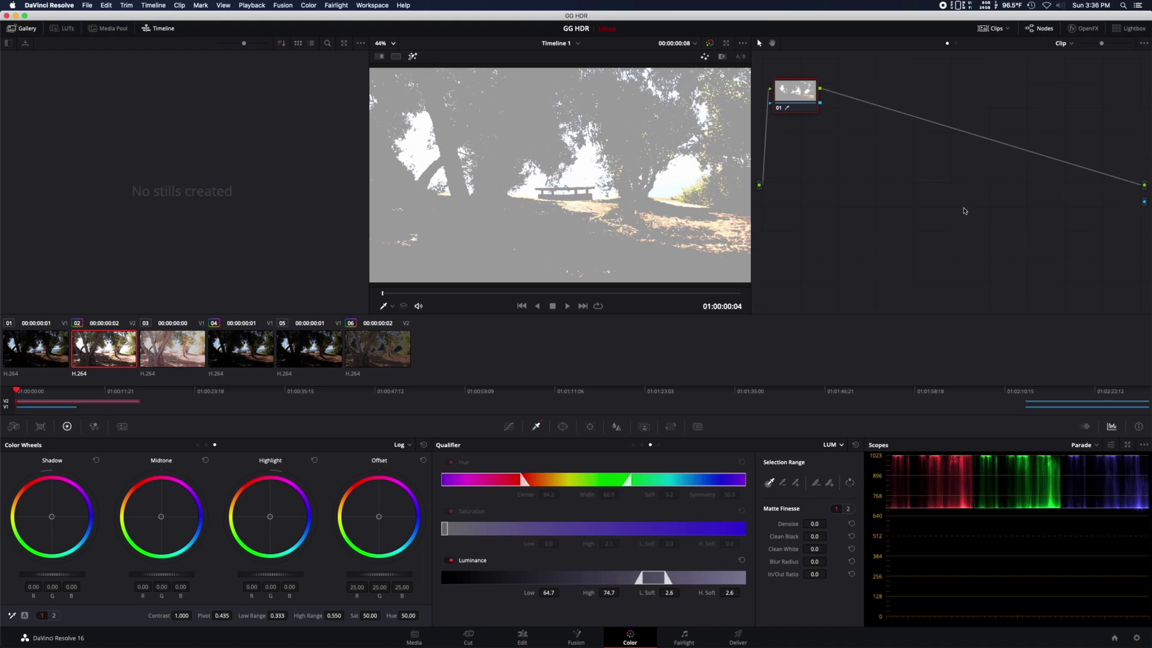
pyautogui.moveTo(821, 105); pyautogui.dragTo(1145, 203)
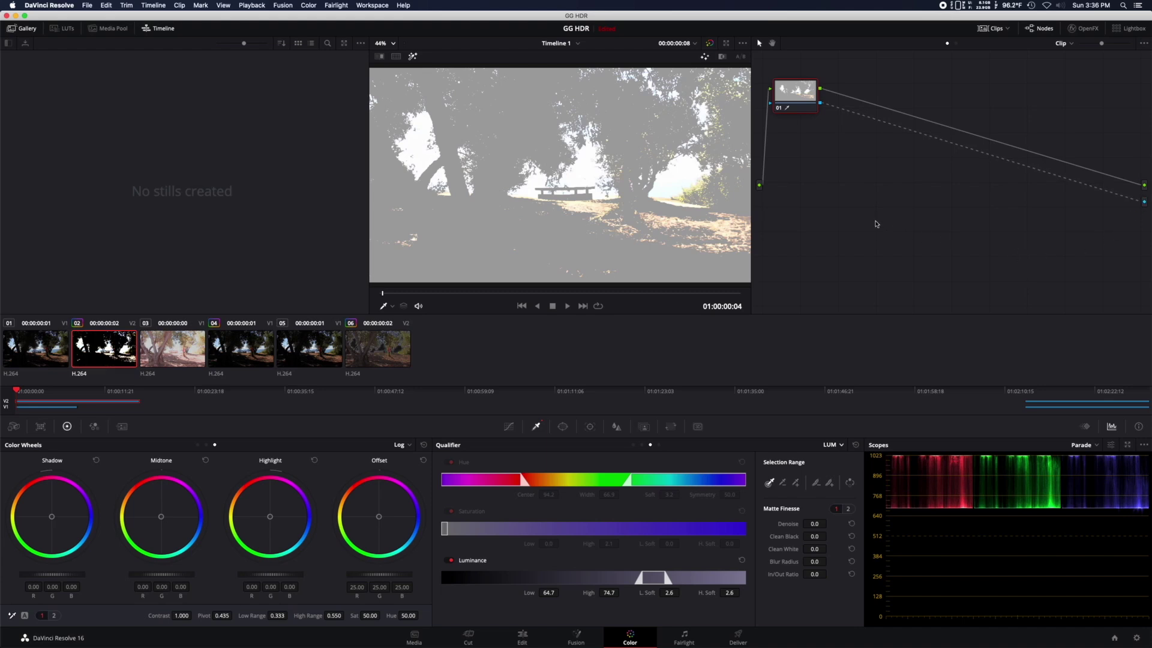
pyautogui.hotkey('shift', 'h')
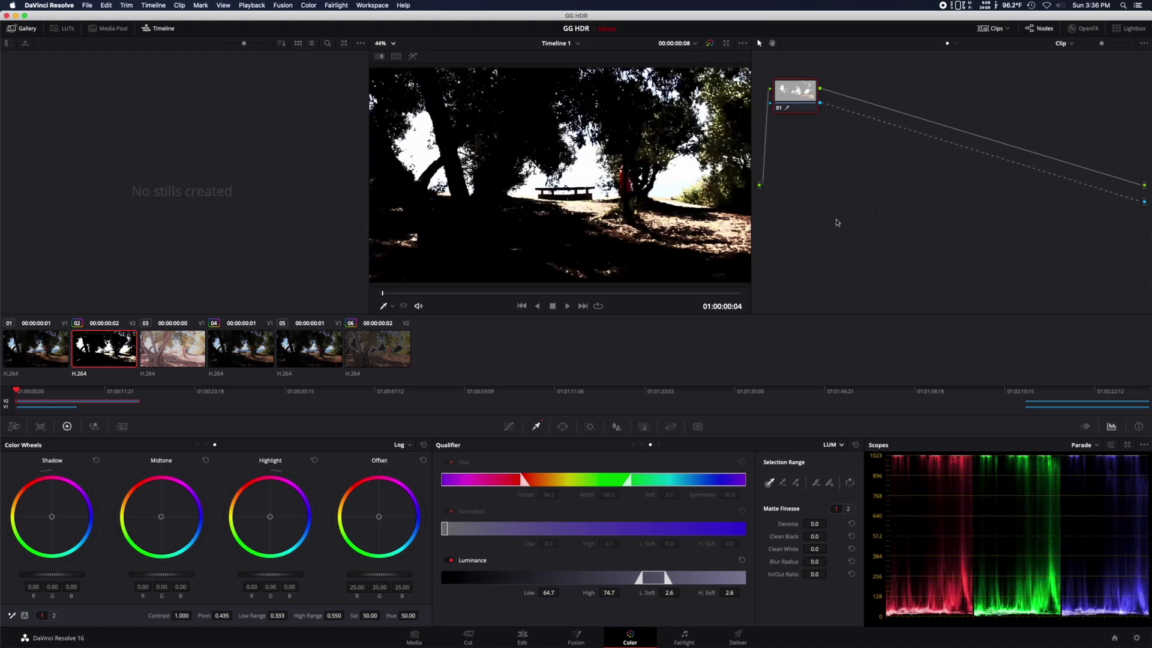
# Review the node graphs and qualifier settings of clips 05 and 06
pyautogui.click(312, 354)
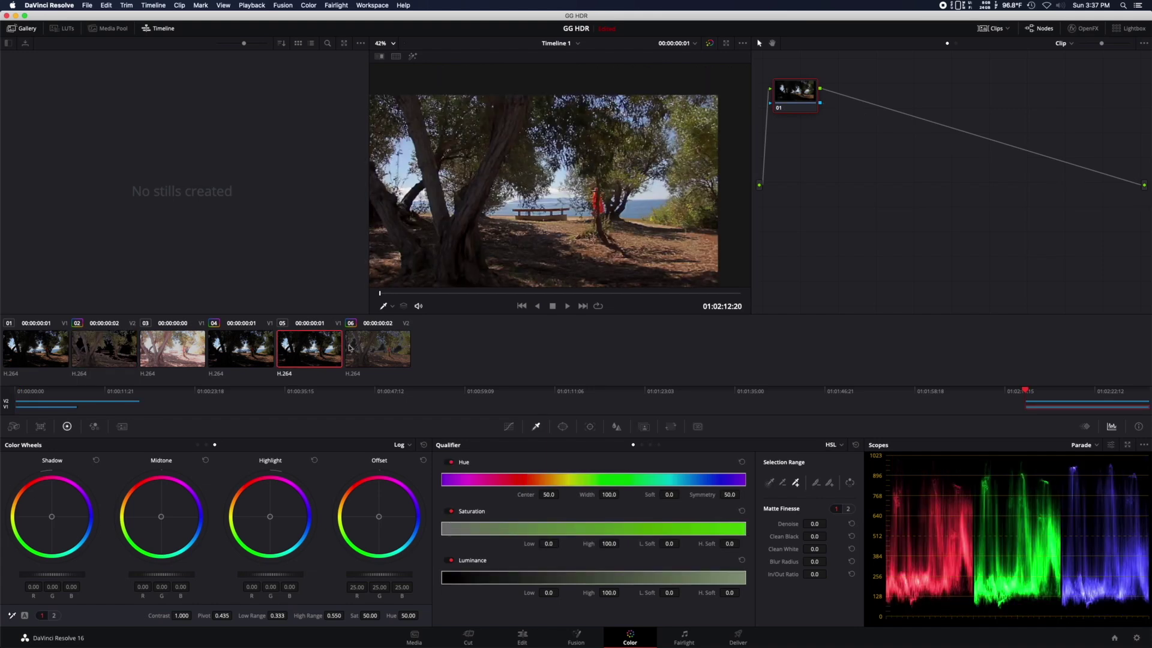
pyautogui.click(378, 355)
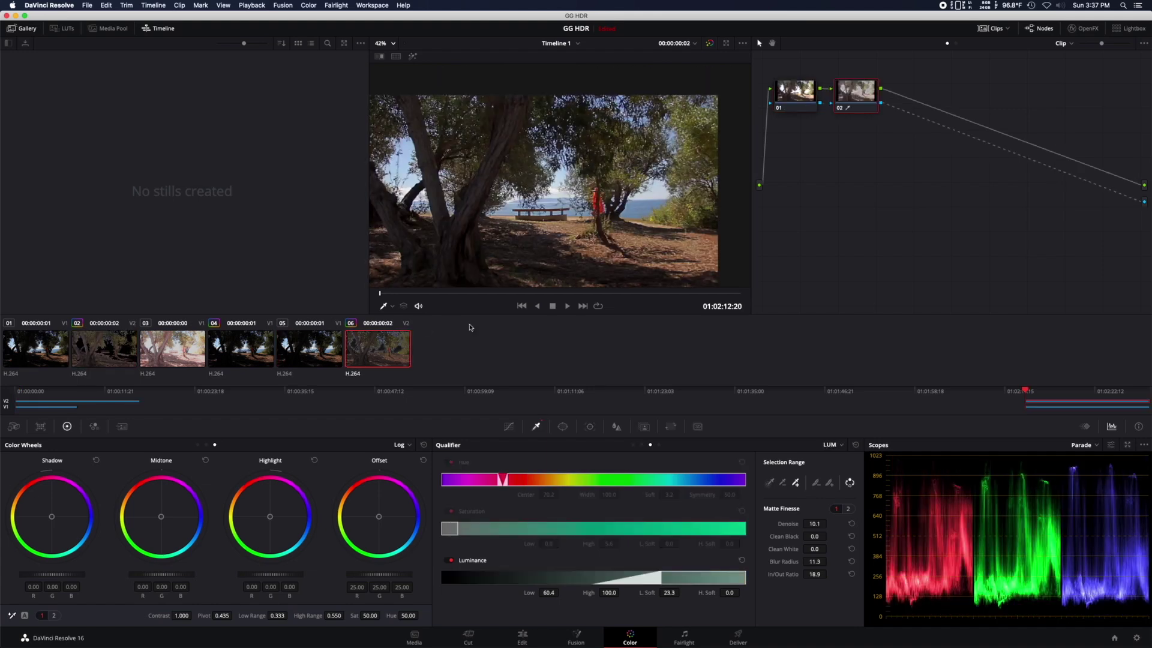
# Scrub through clip 06 to check the combined image at several frames, finishing at 01:02:20:02
pyautogui.click(438, 294)
pyautogui.moveTo(439, 294); pyautogui.dragTo(447, 294)
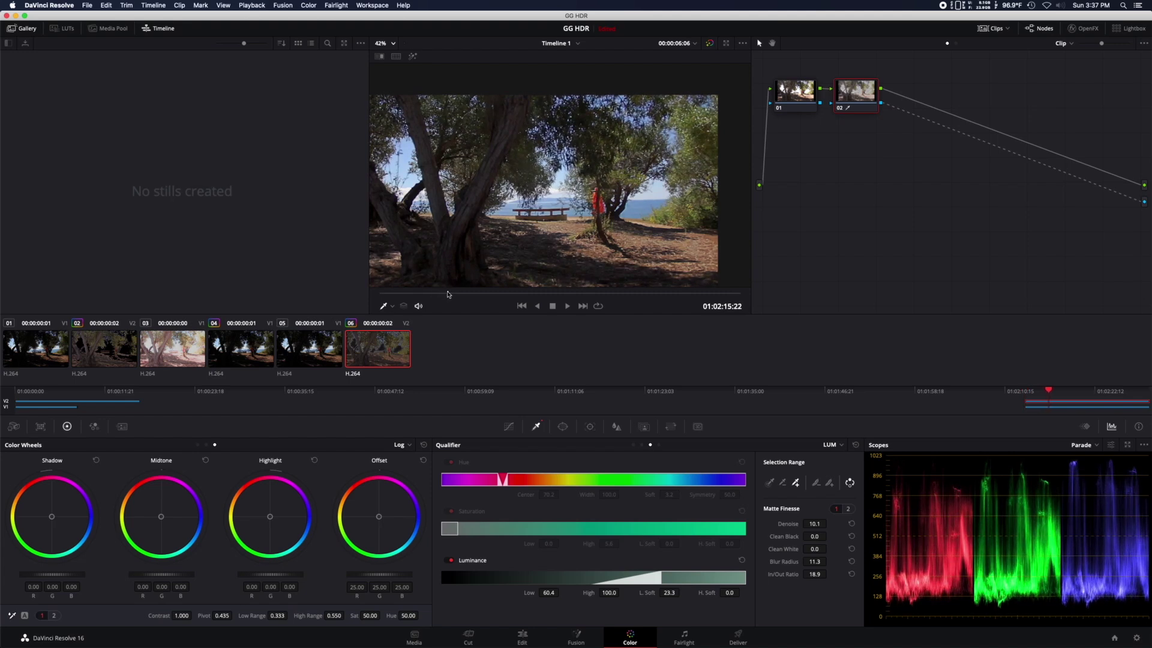
pyautogui.click(427, 294)
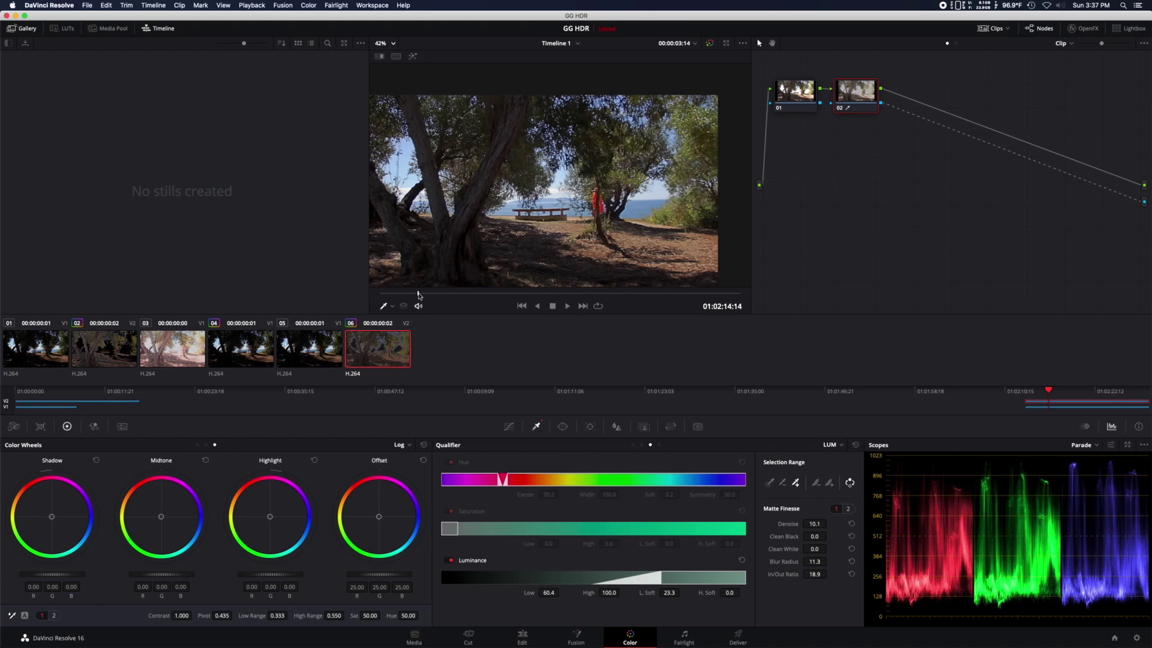
pyautogui.moveTo(428, 296); pyautogui.dragTo(539, 296)
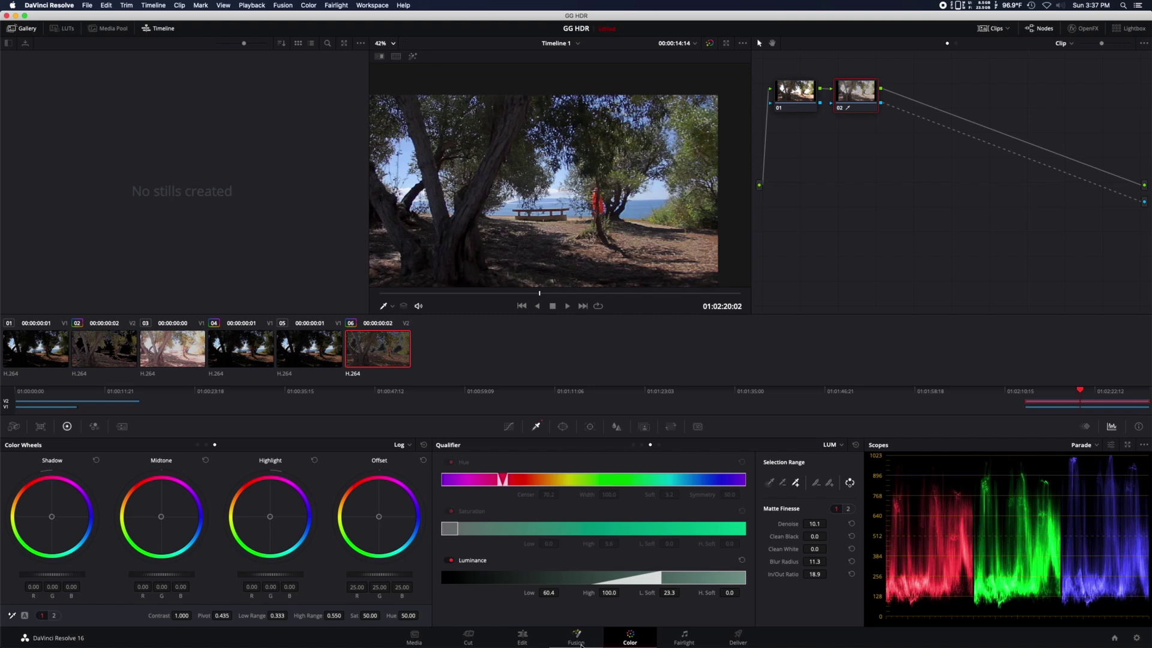
# Return to timeline editing and place the playhead at 01:02:29:02, near the end of the stacked clips
pyautogui.click(522, 637)
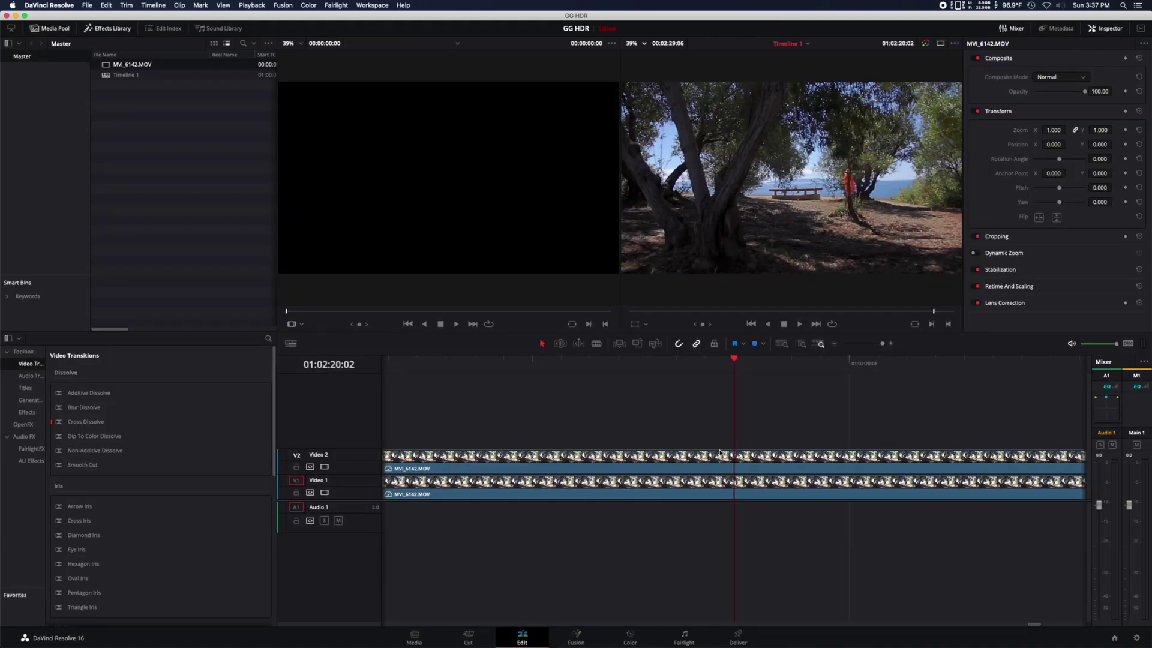
pyautogui.press('End')
pyautogui.click(622, 364)
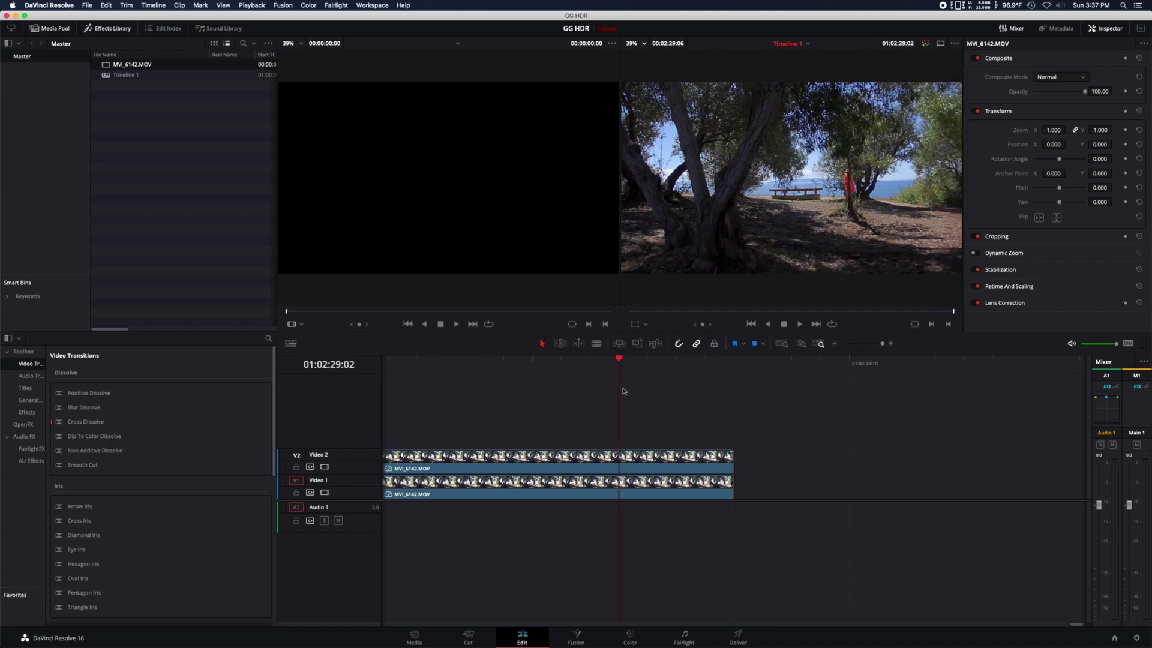
# Disable and re-enable the Video 2 and Video 1 tracks in turn to compare each layer with the composite
pyautogui.click(437, 472)
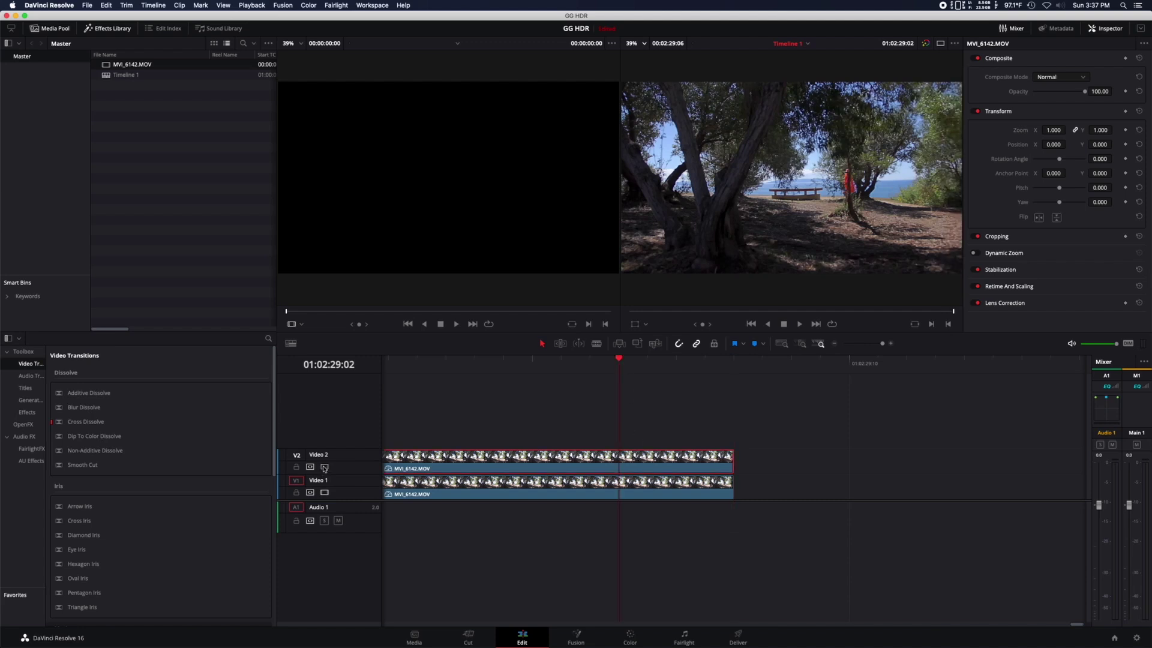
pyautogui.click(324, 467)
pyautogui.click(324, 467)
pyautogui.click(324, 493)
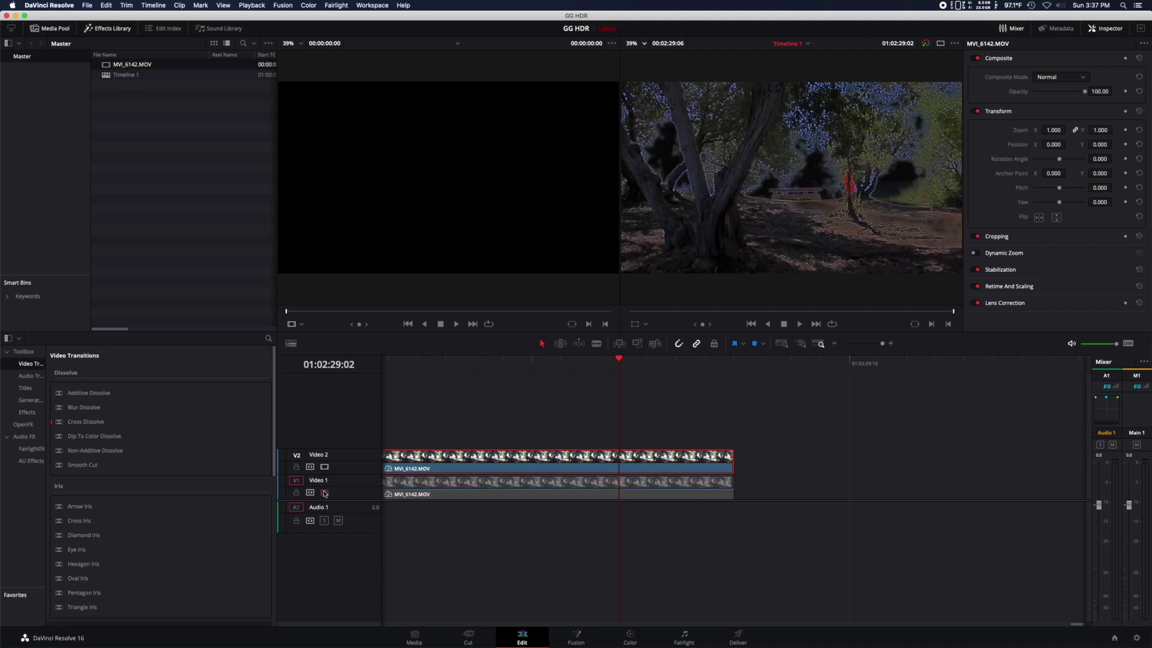
pyautogui.click(324, 493)
pyautogui.click(574, 362)
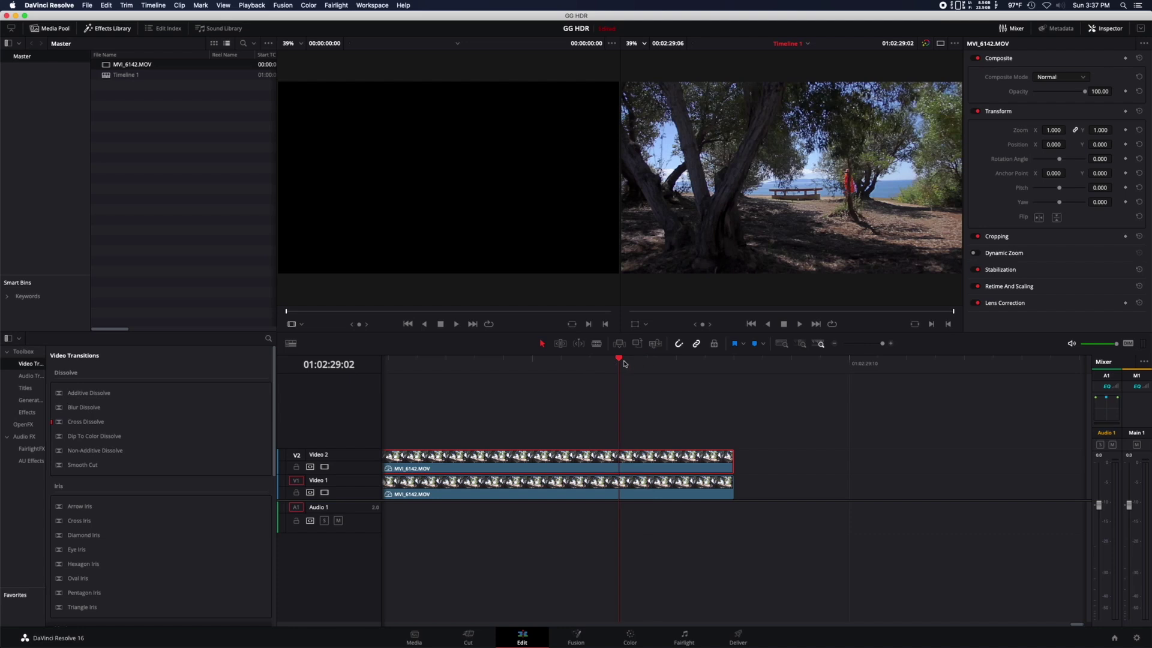
pyautogui.moveTo(556, 365); pyautogui.dragTo(608, 372)
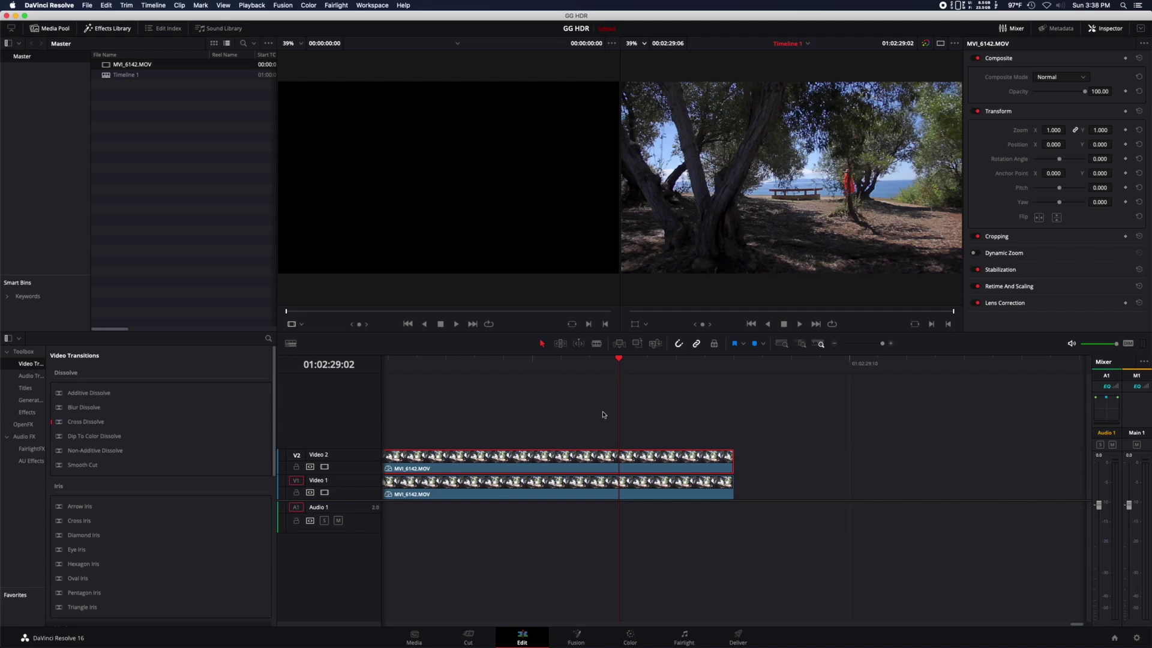